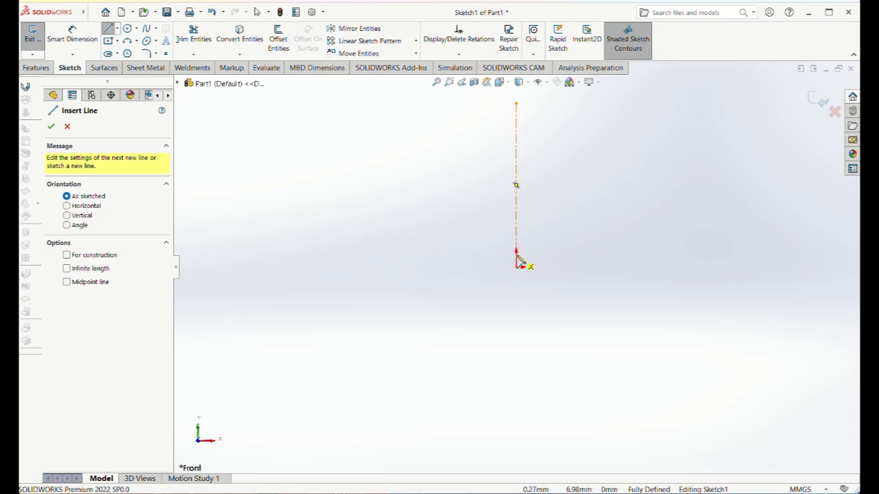
Sketch a dovetail half-profile from the centerline: top edge about 40 mm, inward slant, shoulder, side about 19 mm, base about 55 mm.
left_click(516, 255)
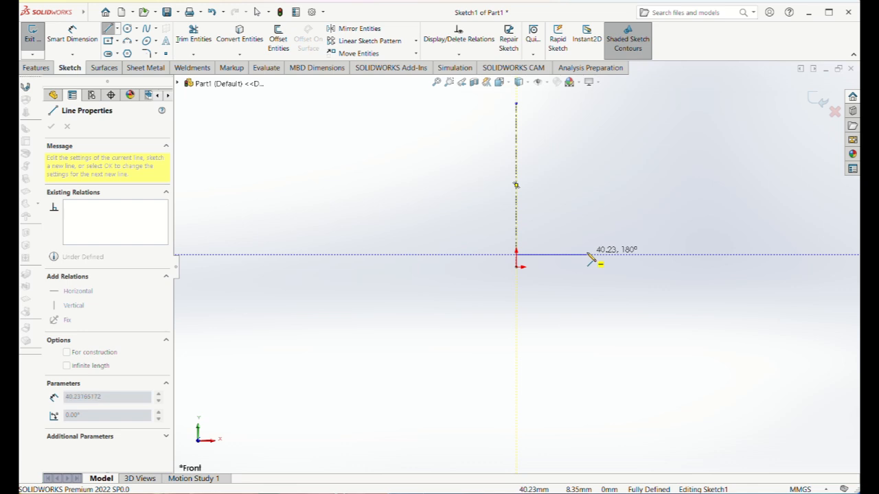
left_click(586, 255)
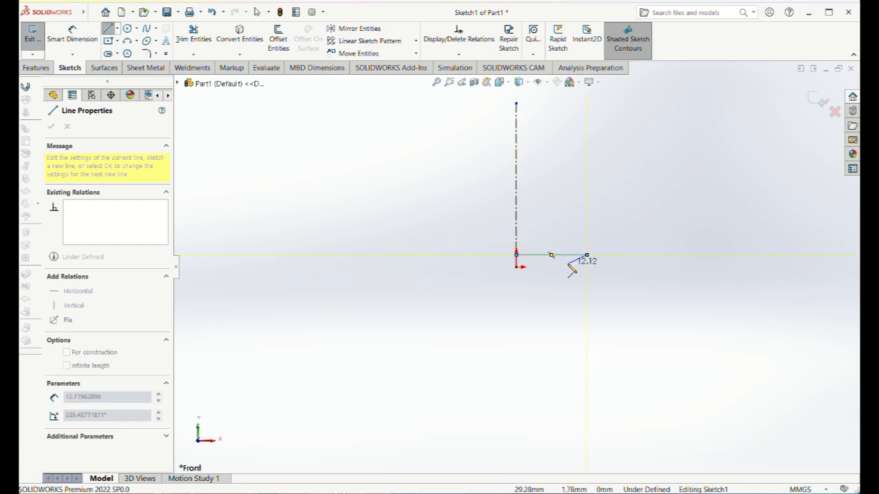
left_click(611, 265)
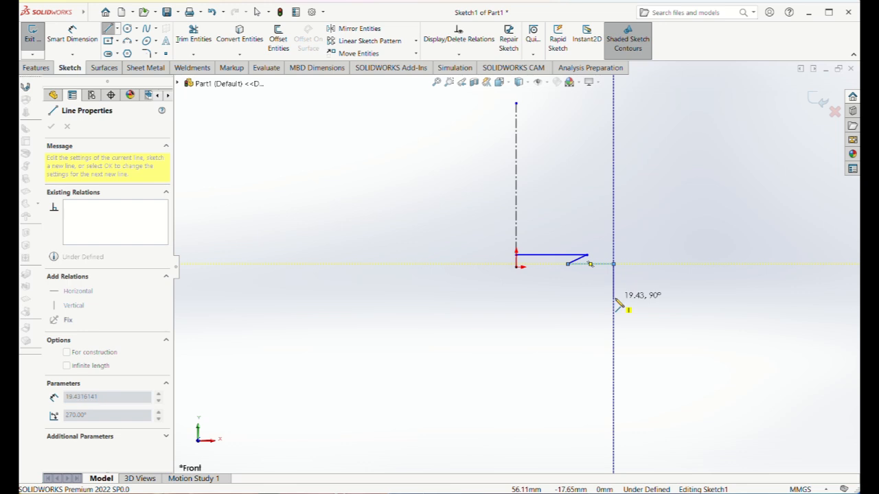
left_click(613, 297)
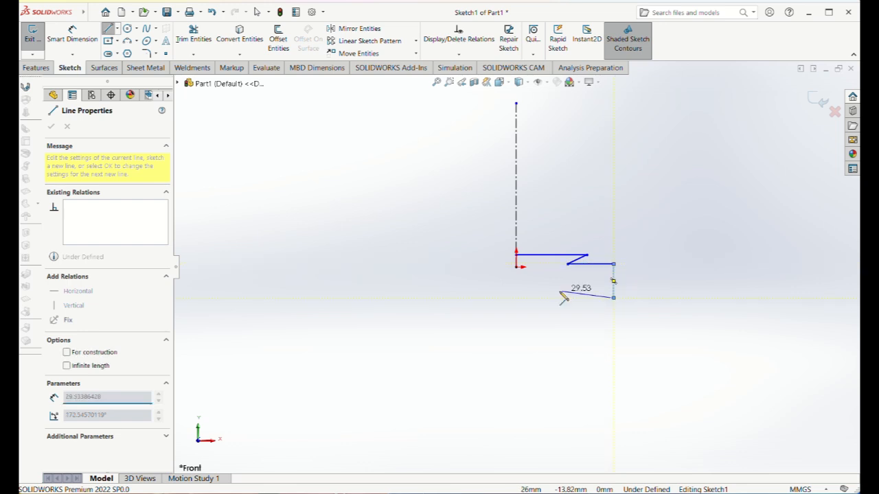
left_click(516, 297)
right_click(543, 334)
left_click(540, 342)
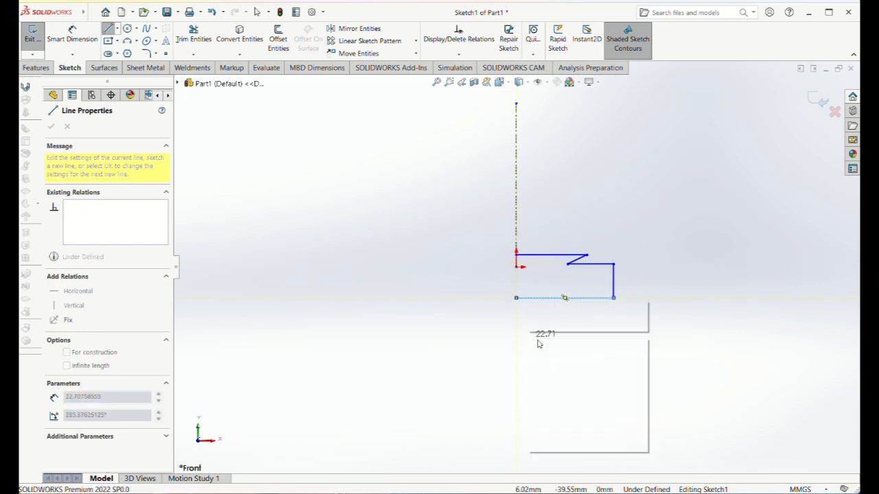
Mirror the five half-profile lines about the vertical centerline, keeping the originals, to close the profile.
left_click_drag(479, 246, 625, 317)
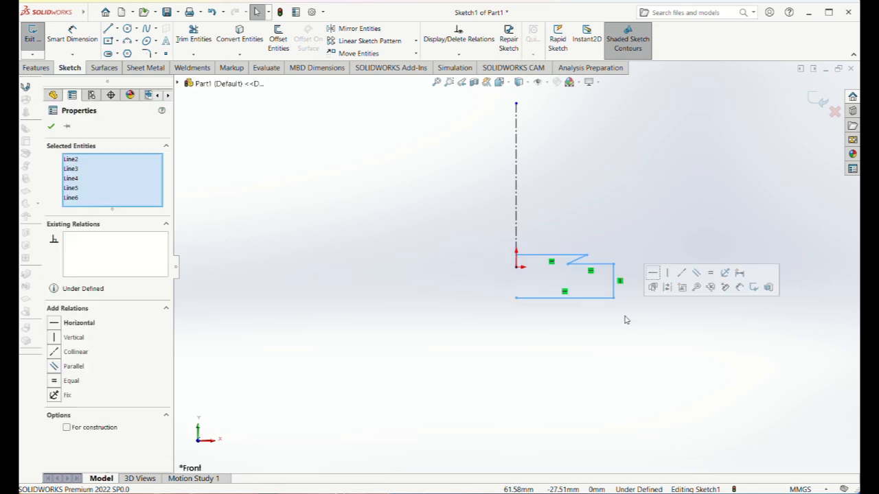
left_click(358, 28)
left_click(131, 303)
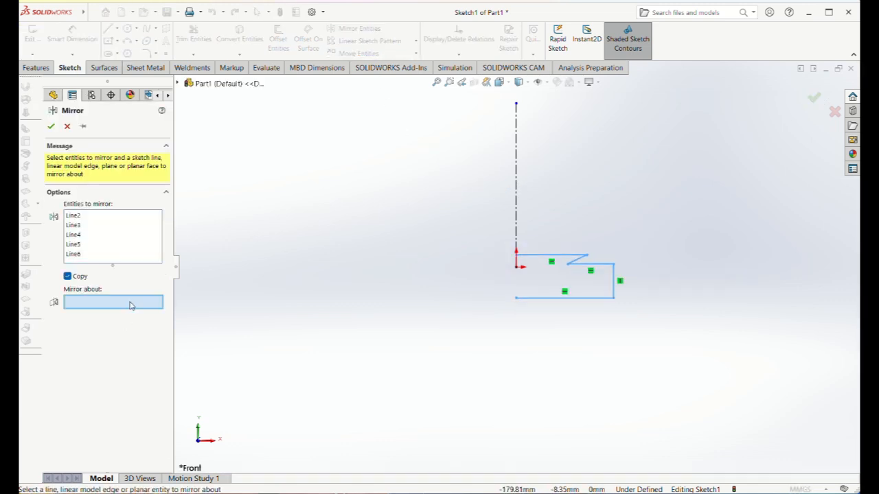
left_click(517, 225)
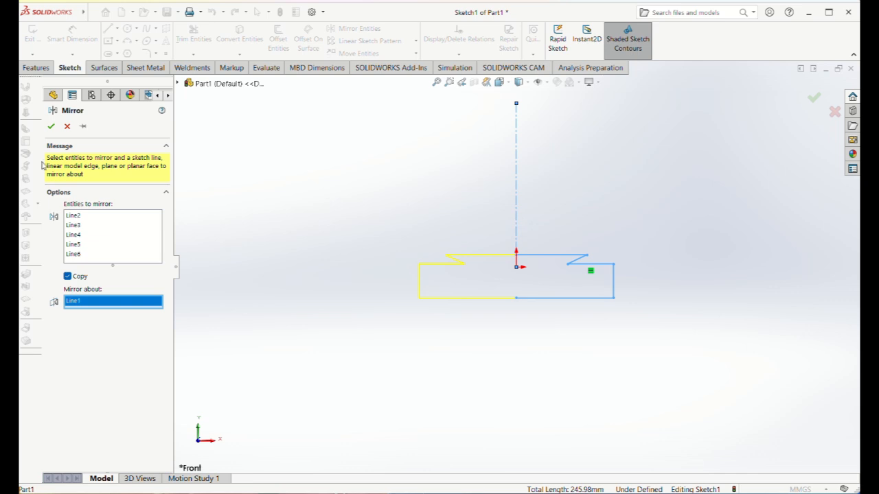
left_click(51, 128)
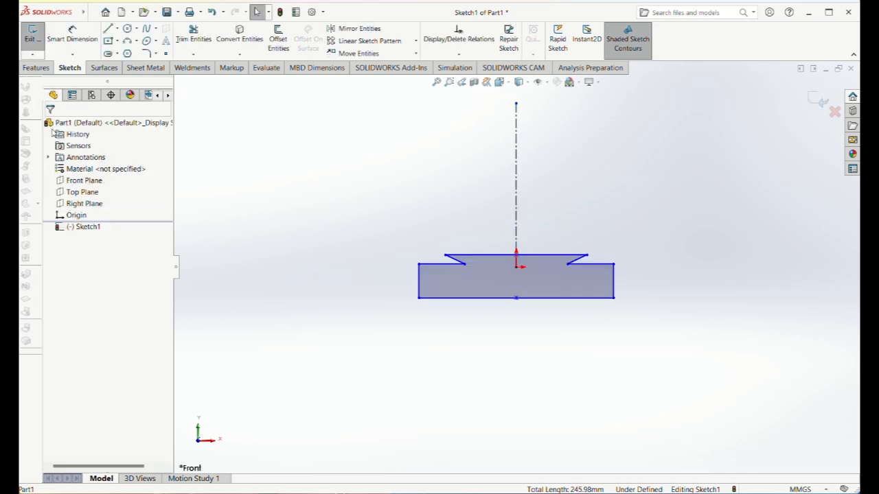
Dimension the dovetail's top edge and set its length to 56.2 mm.
left_click(85, 43)
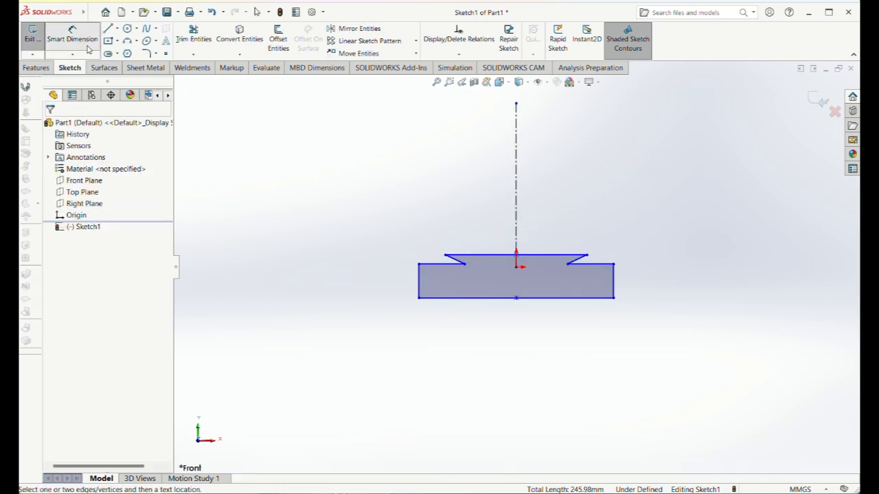
left_click(499, 258)
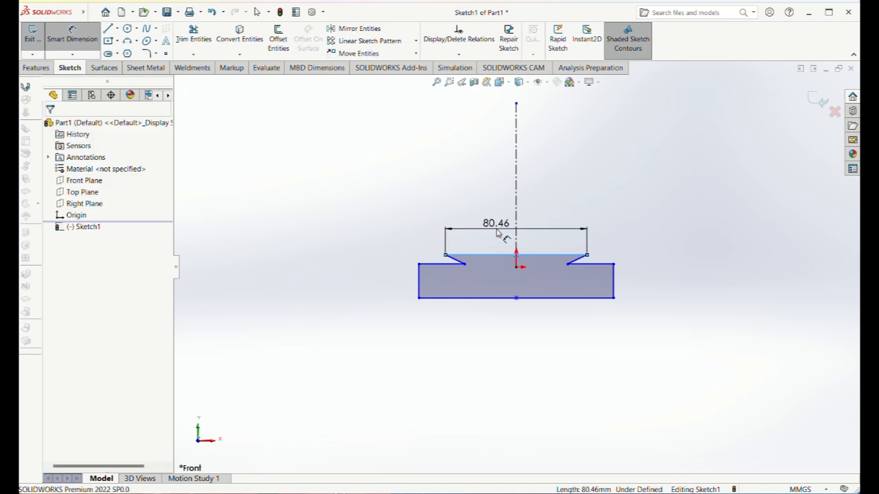
left_click(499, 233)
type("56.2")
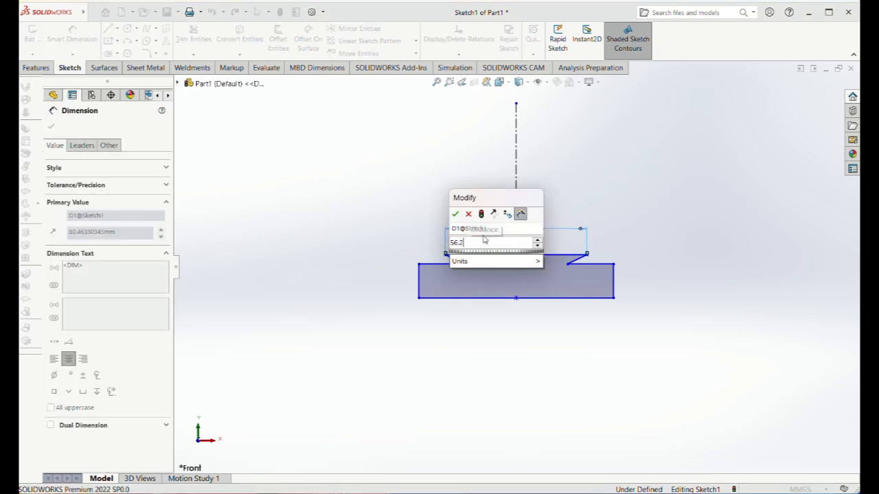
key("Return")
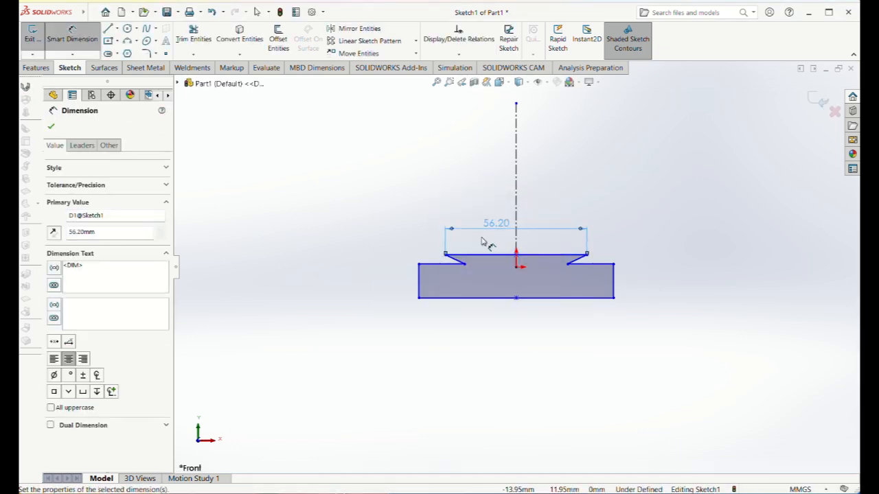
Dimension the distance between the two inner corners of the dovetail and set it to 45 mm.
left_click(465, 265)
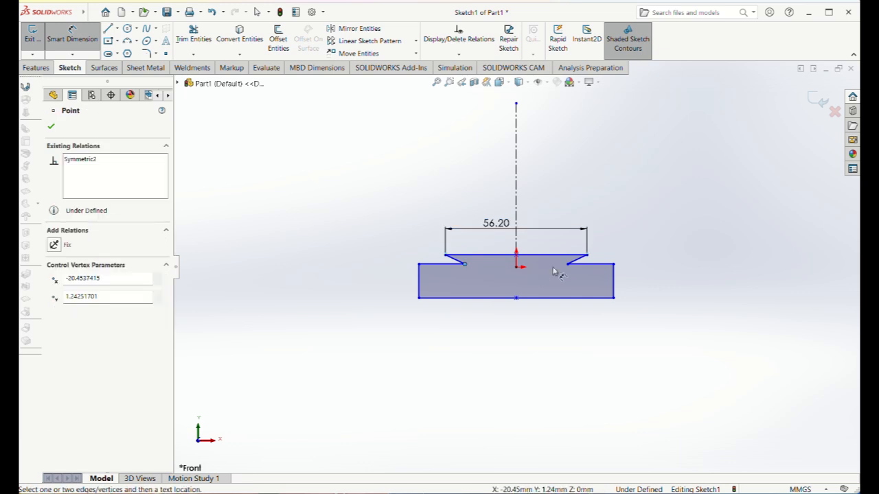
left_click(566, 266)
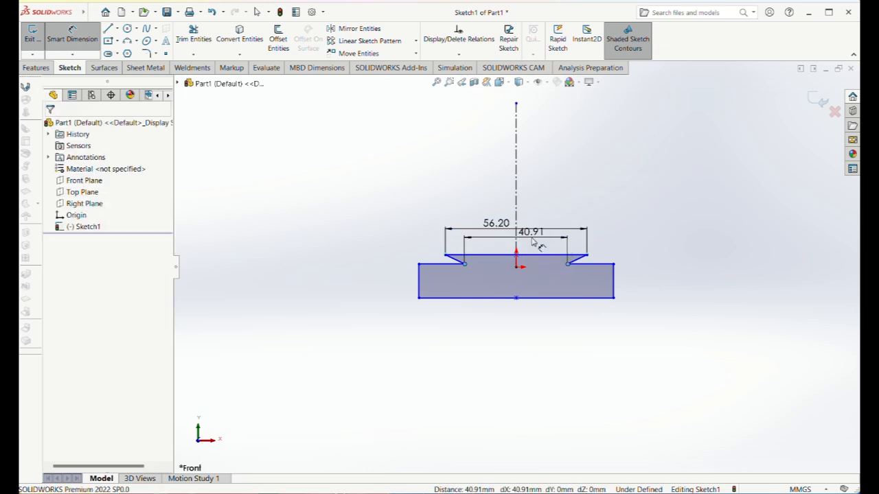
left_click(534, 242)
type("45")
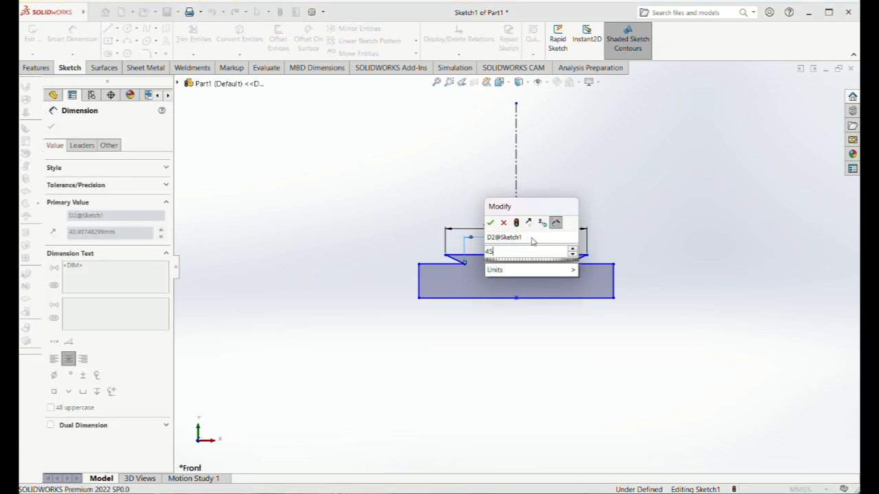
key("Return")
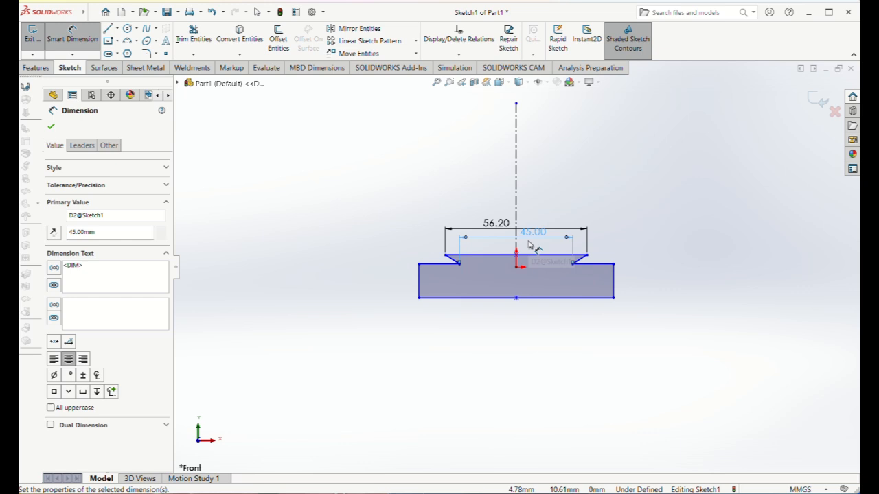
scroll(583, 260, "down", 2)
left_click(575, 267)
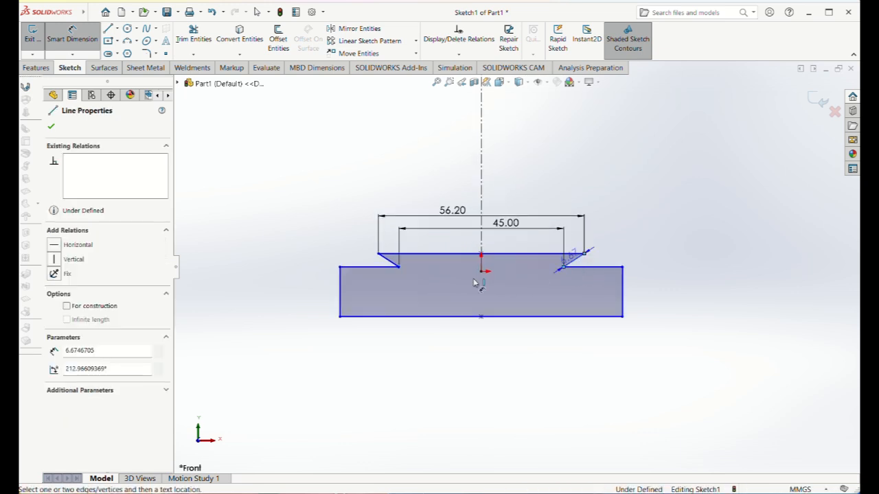
left_click(389, 260)
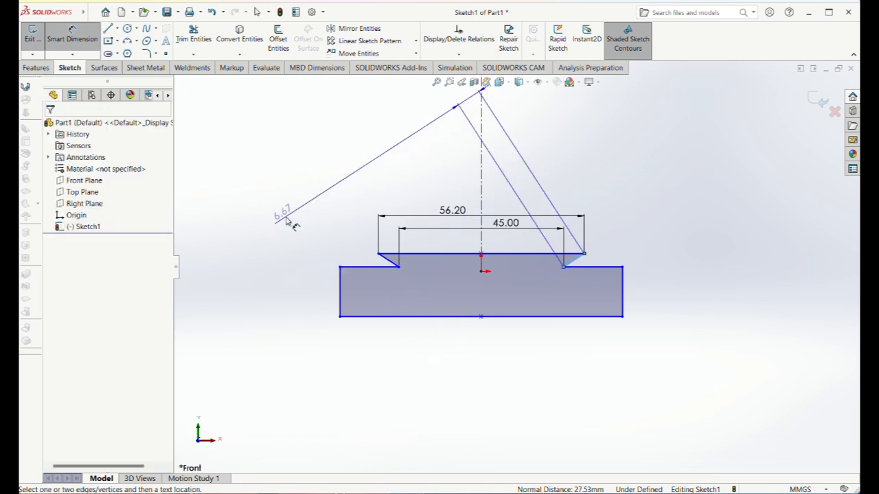
left_click(90, 37)
left_click(79, 39)
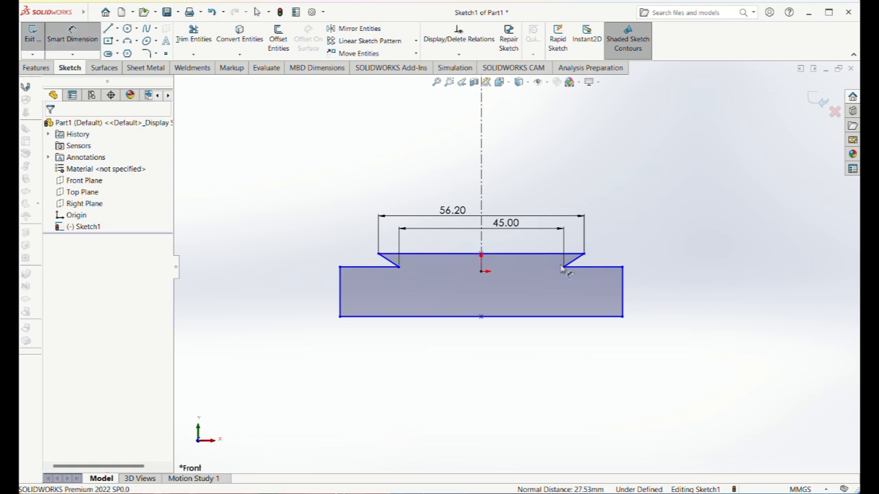
left_click(576, 264)
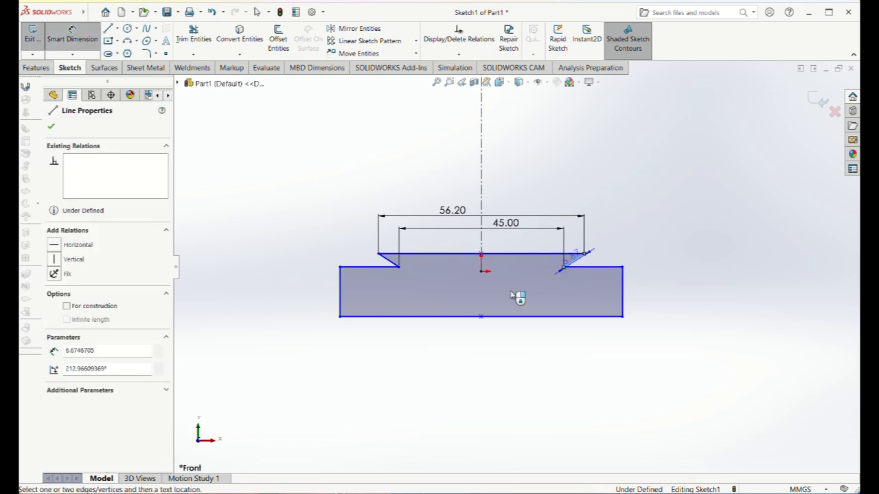
left_click(392, 265)
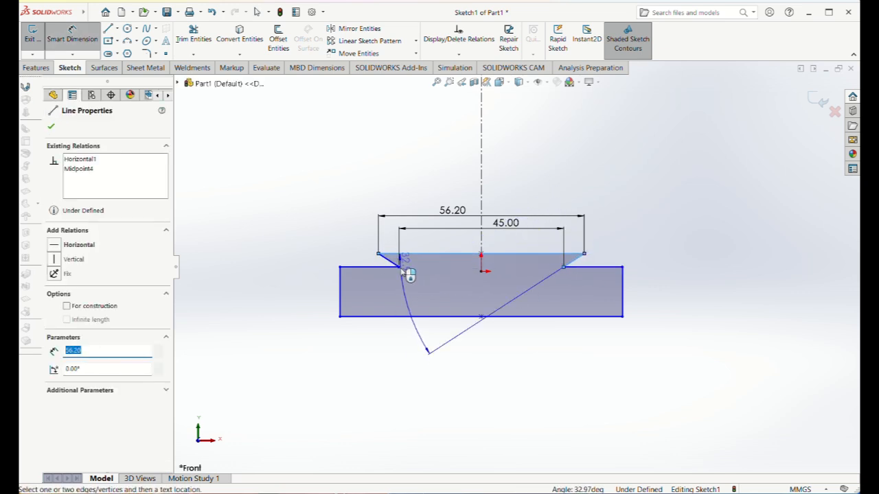
key("Escape")
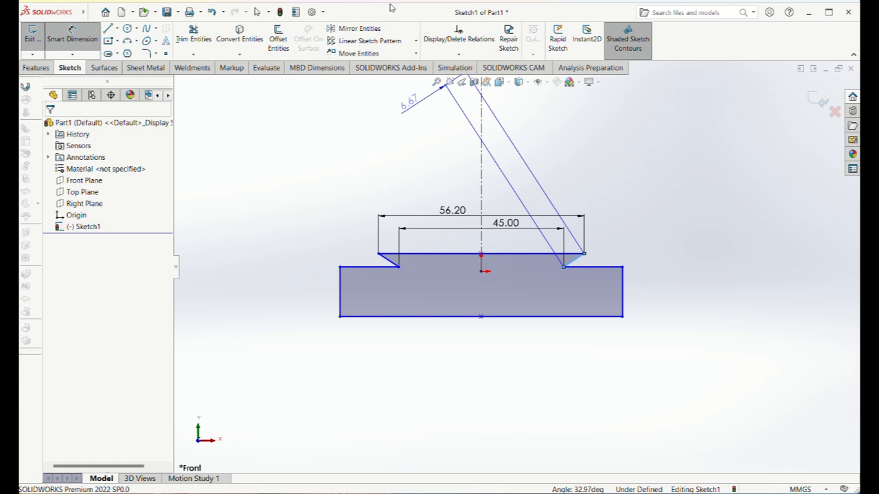
key("Escape")
Dimension the angle between the dovetail's two slanted sides and set it to 70°.
left_click(66, 37)
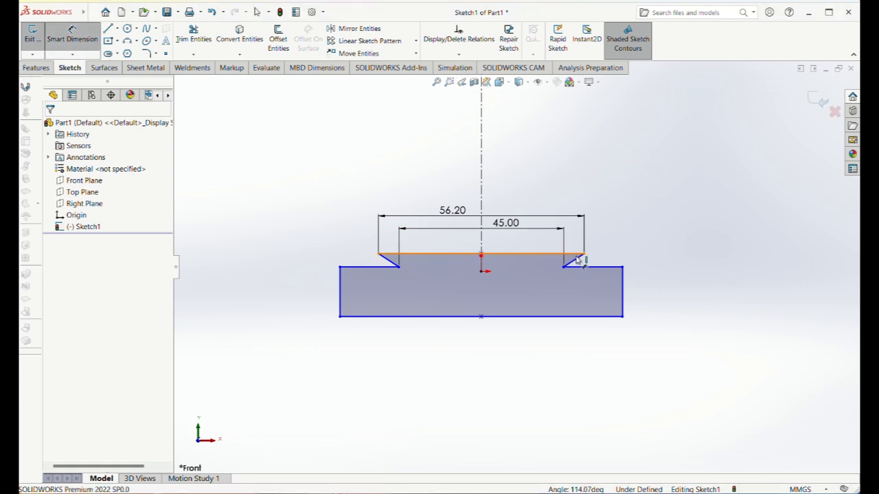
left_click(580, 261)
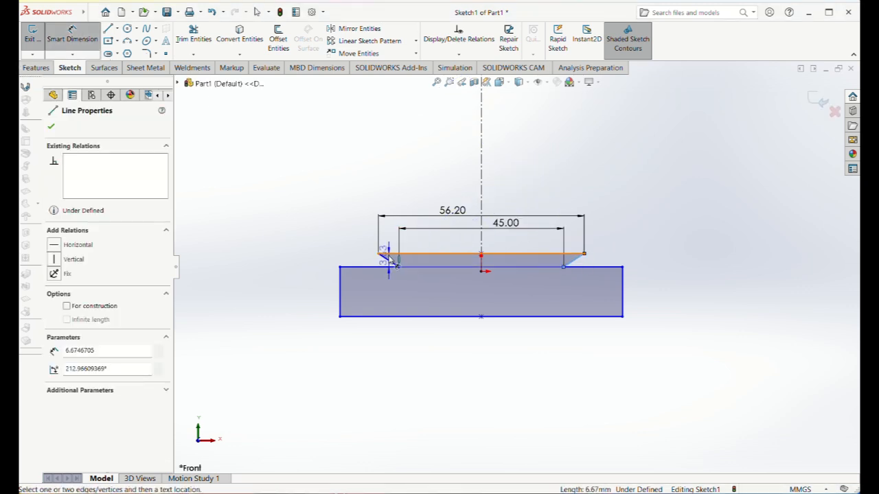
left_click(388, 260)
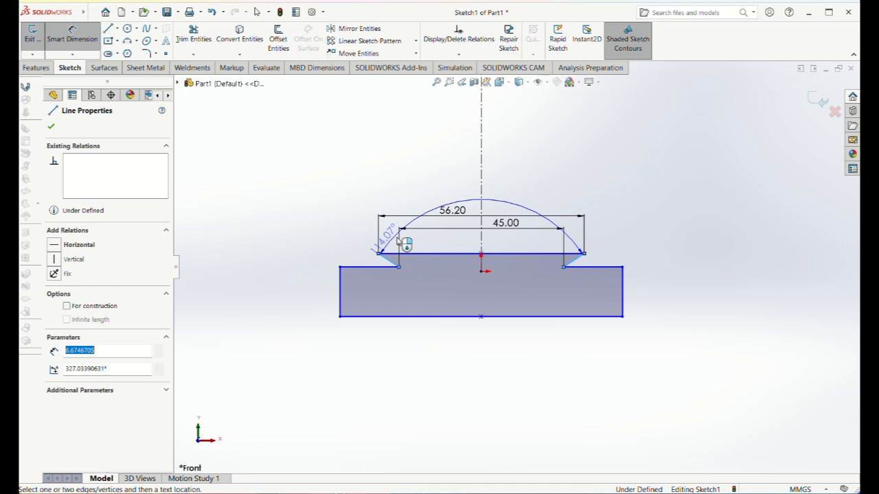
left_click(456, 208)
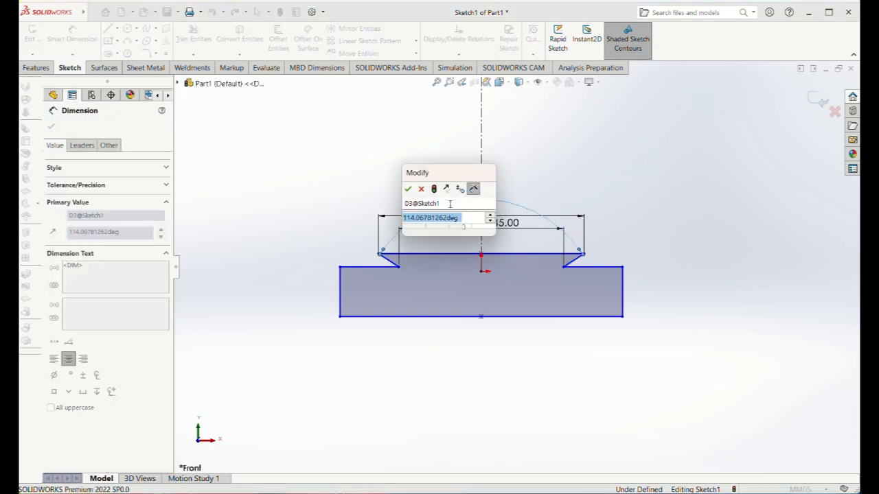
type("70")
key("Return")
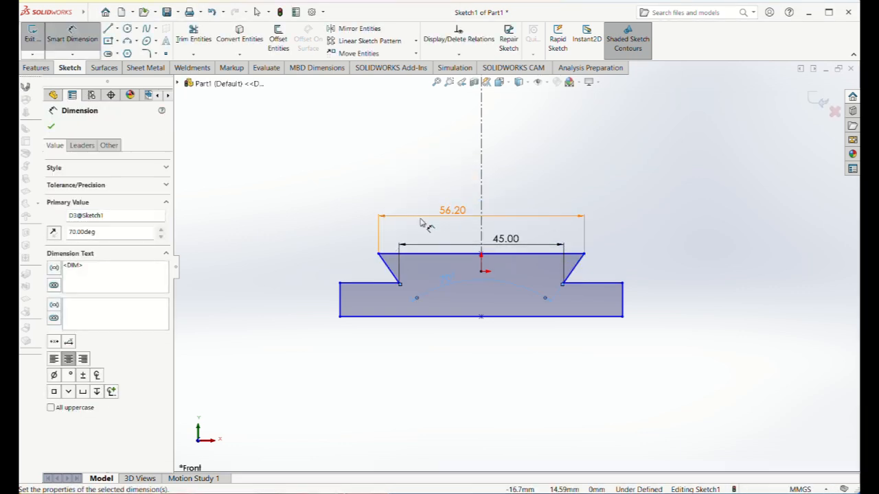
left_click(53, 126)
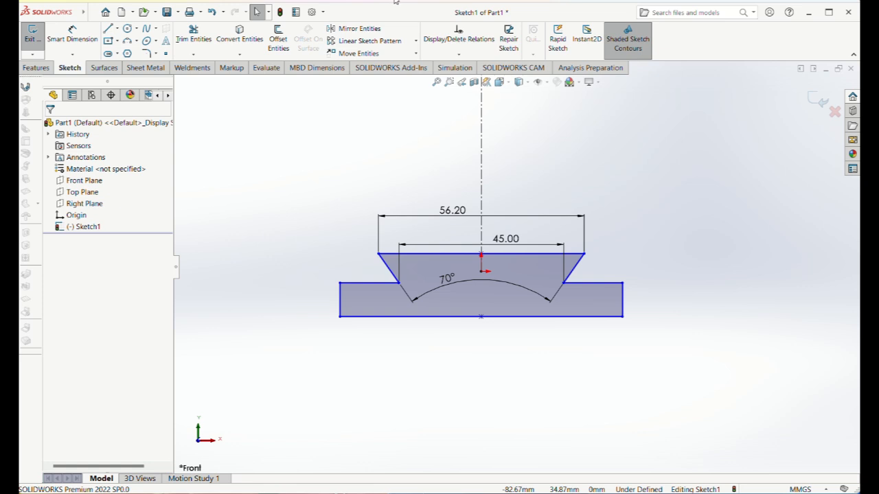
Add a driven dimension for the vertical distance between the dovetail's top edge and the left shoulder line.
left_click(72, 35)
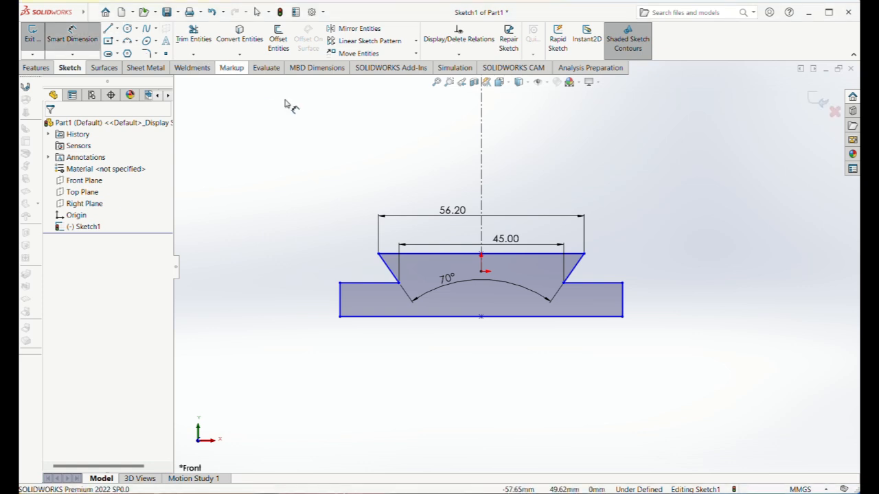
left_click(424, 253)
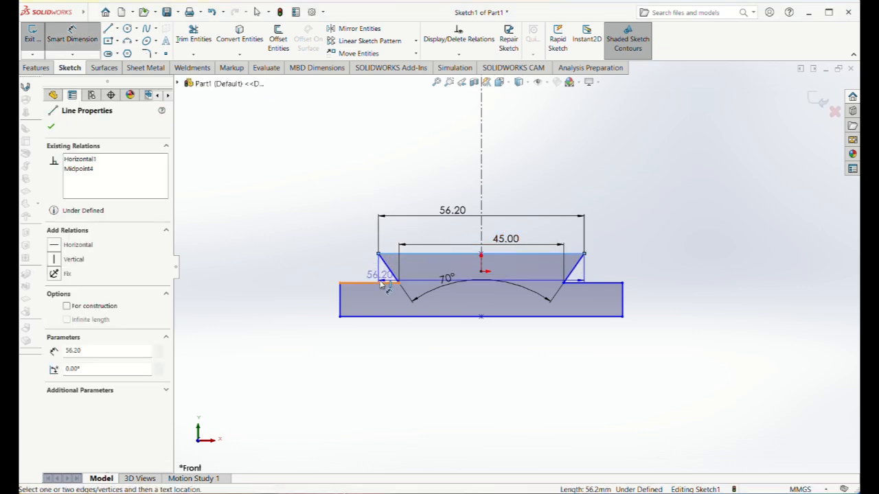
left_click(382, 284)
left_click(302, 270)
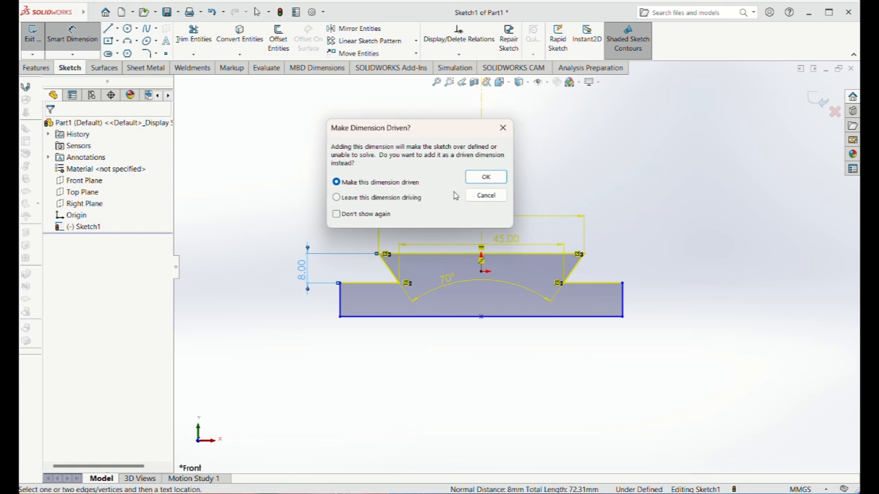
left_click(484, 177)
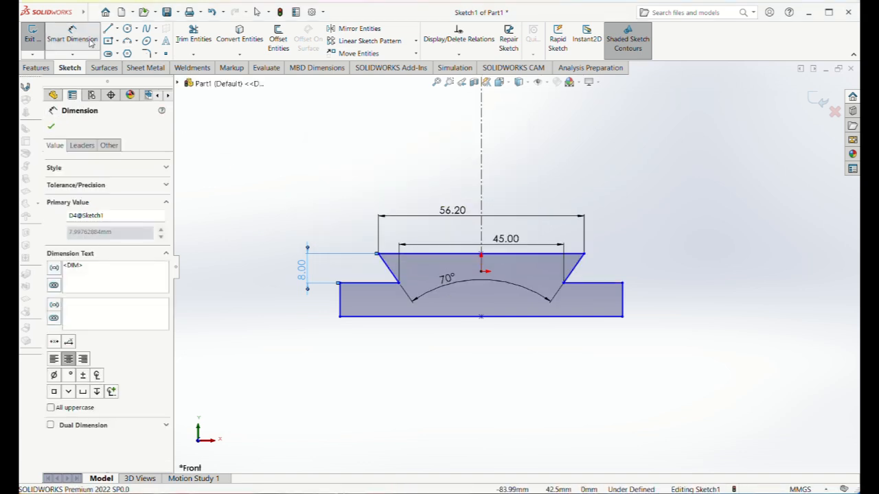
Dimension the profile's overall height between the dovetail's top edge and the base's bottom edge and set it to 22 mm.
left_click(62, 34)
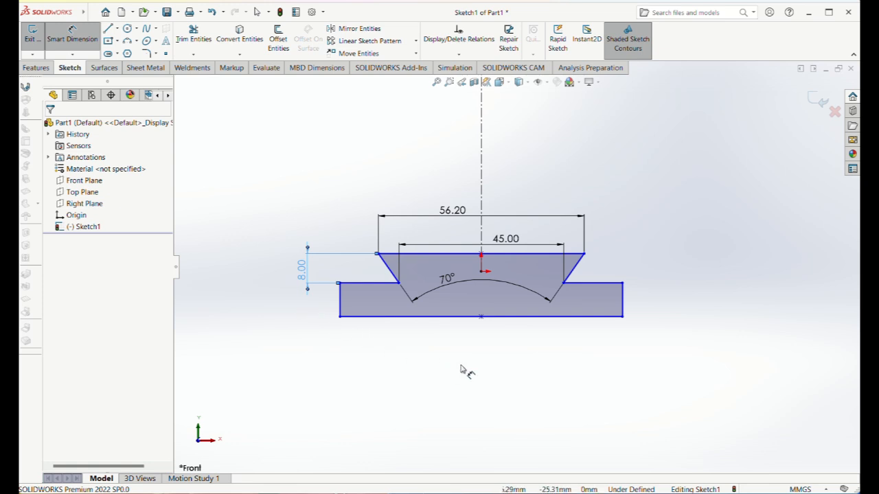
left_click(506, 255)
left_click(609, 317)
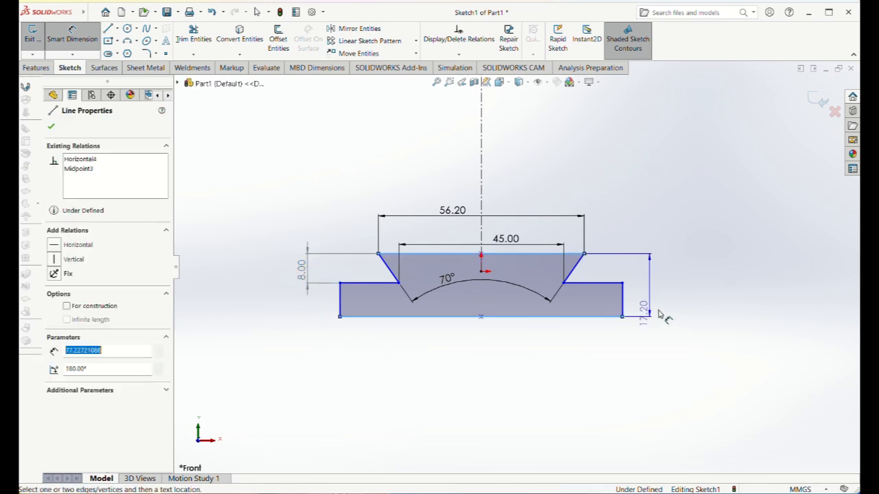
left_click(666, 310)
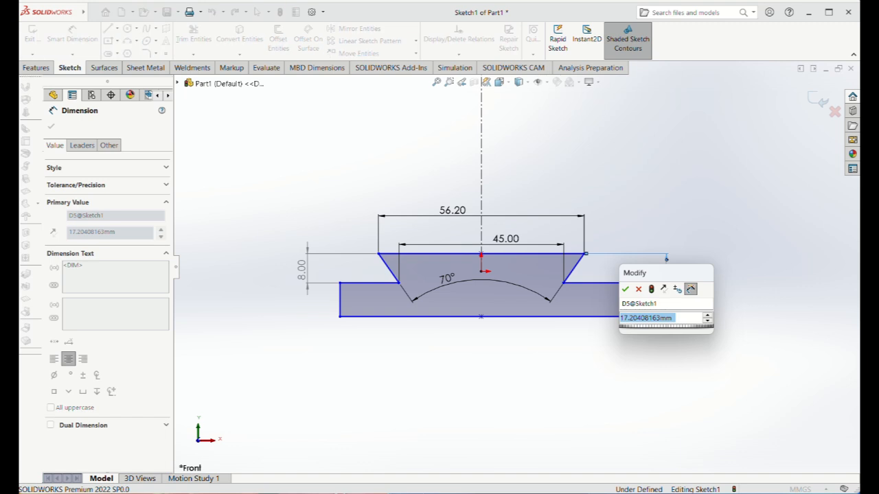
type("21.5")
key("Return")
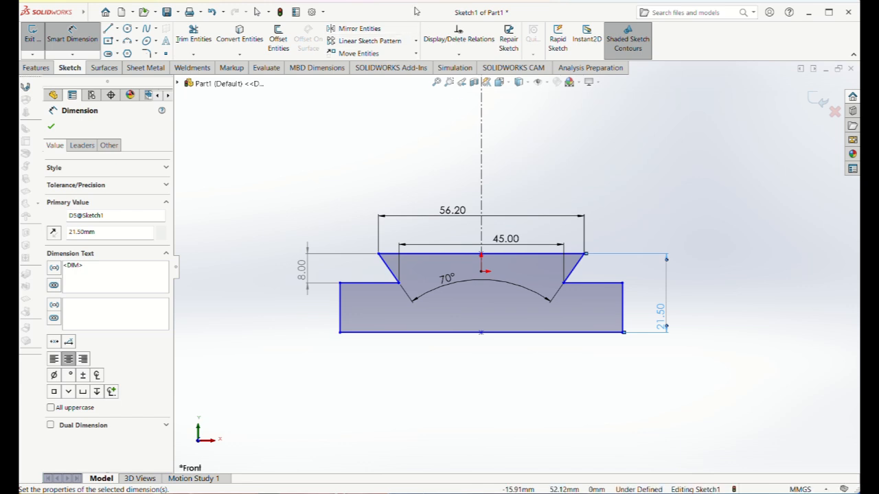
double_click(661, 320)
type("22")
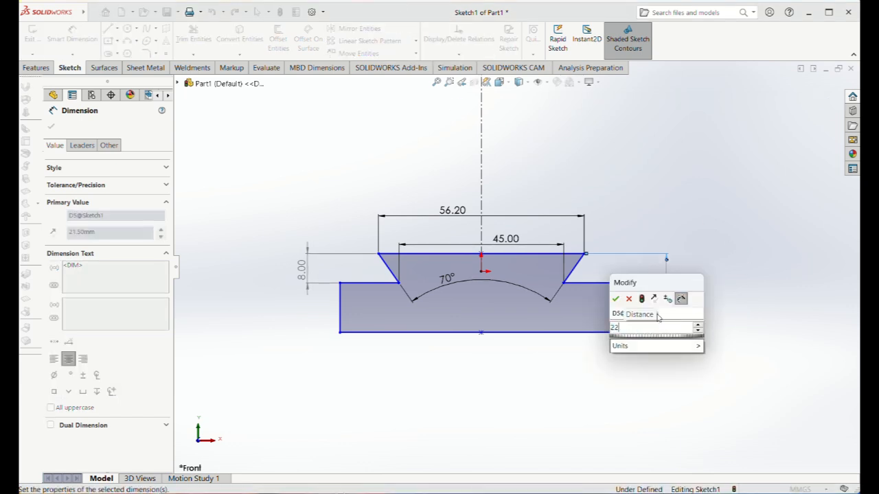
key("Return")
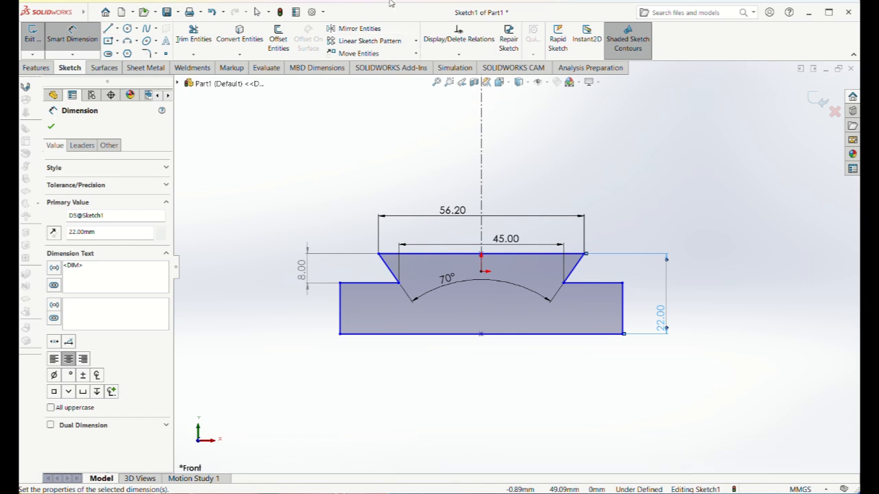
Dimension the base's bottom edge and set its length to 76.2 mm.
left_click(403, 339)
left_click(431, 385)
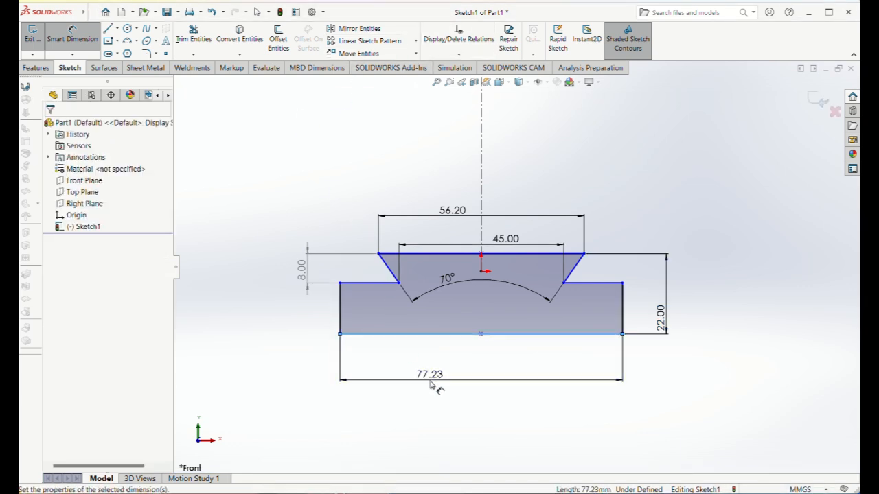
type("76.")
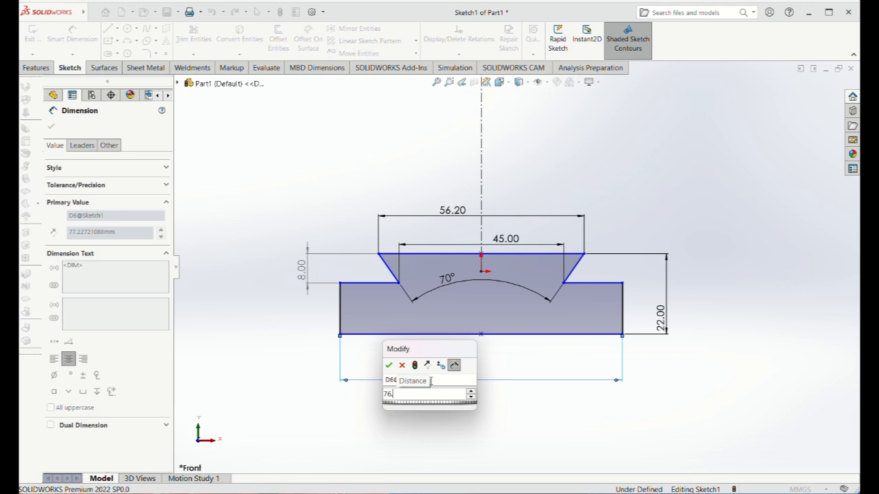
type("2")
key("Return")
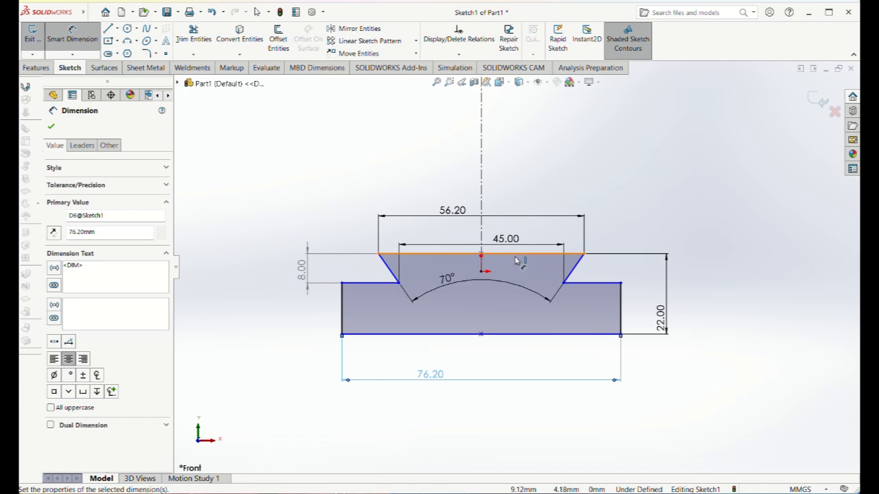
Sketch half of a shallow recess with lines going down from the dovetail's top edge and about 9.4 mm across to the centreline.
left_click(108, 29)
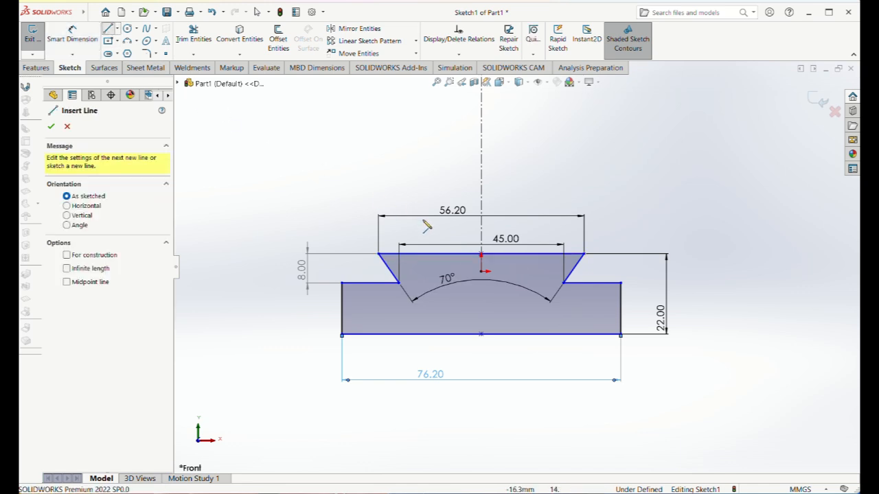
left_click(517, 255)
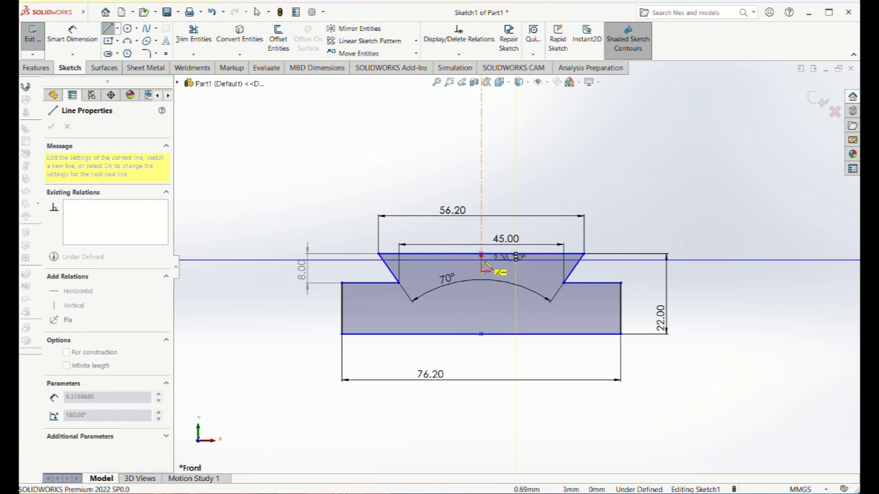
right_click(632, 169)
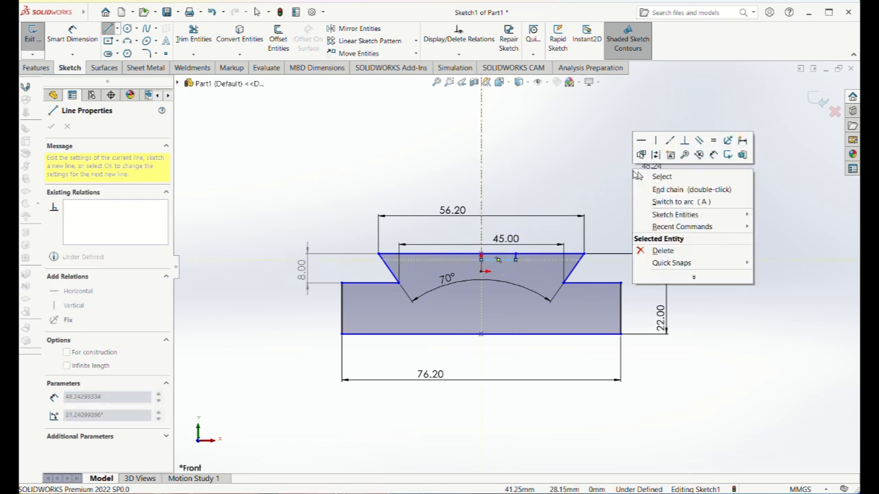
left_click(635, 173)
Mirror the recess's short vertical line and horizontal floor line about the vertical centreline.
left_click(353, 28)
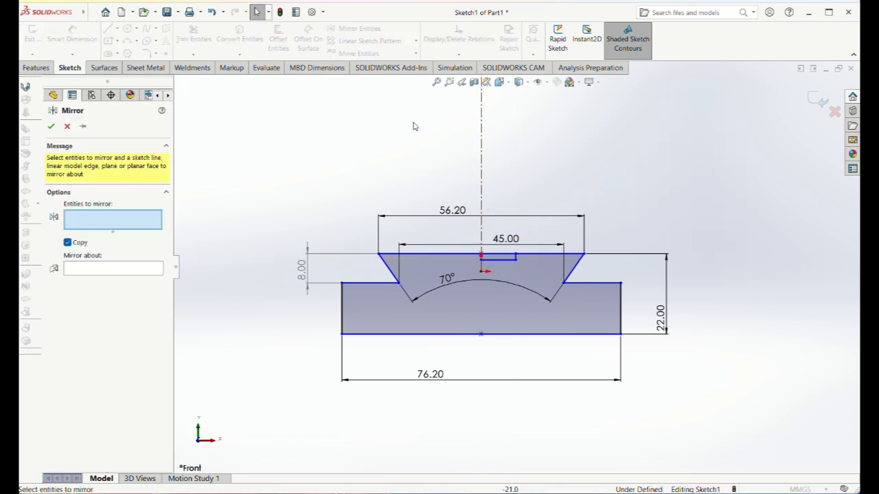
scroll(518, 266, "up", 1)
scroll(518, 265, "down", 5)
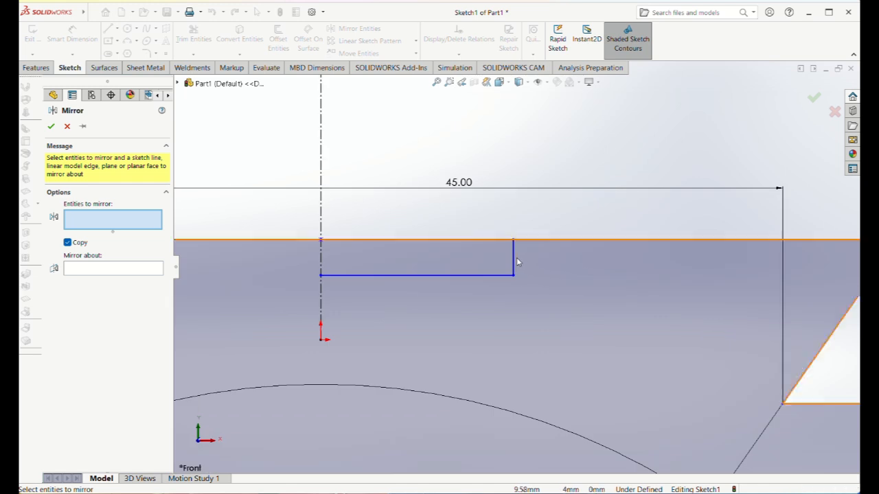
left_click(511, 262)
left_click(489, 276)
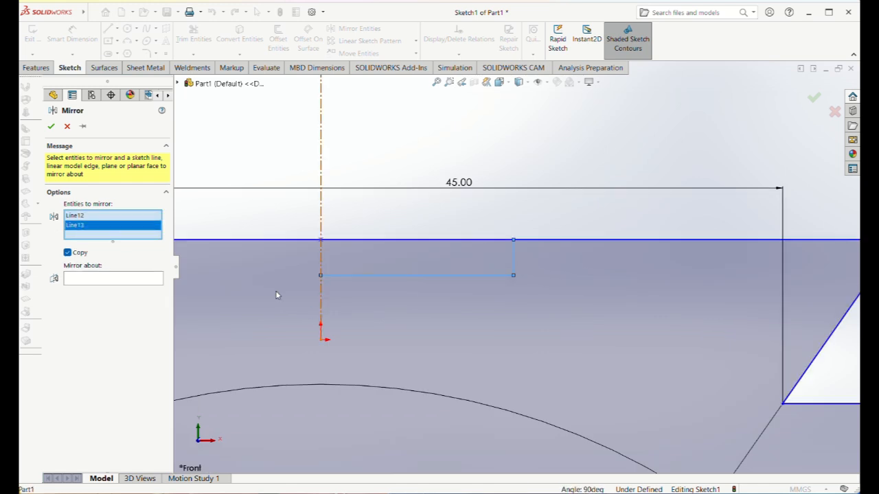
left_click(120, 280)
left_click(321, 256)
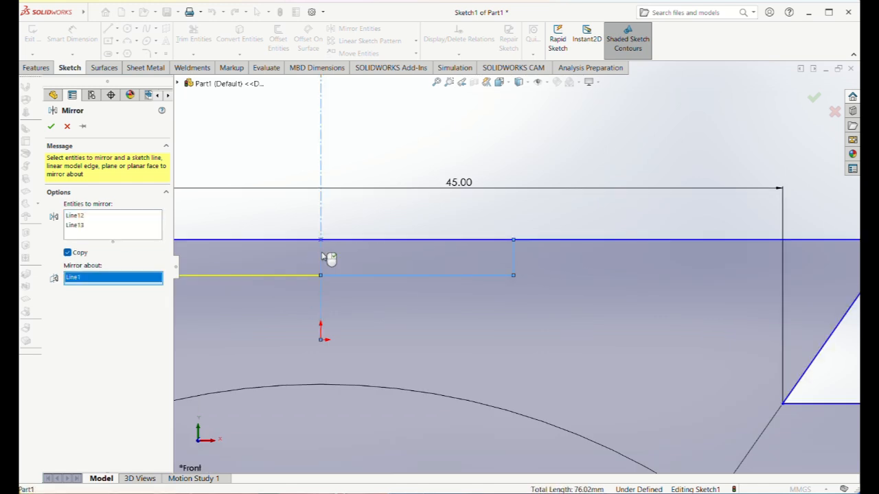
left_click(50, 126)
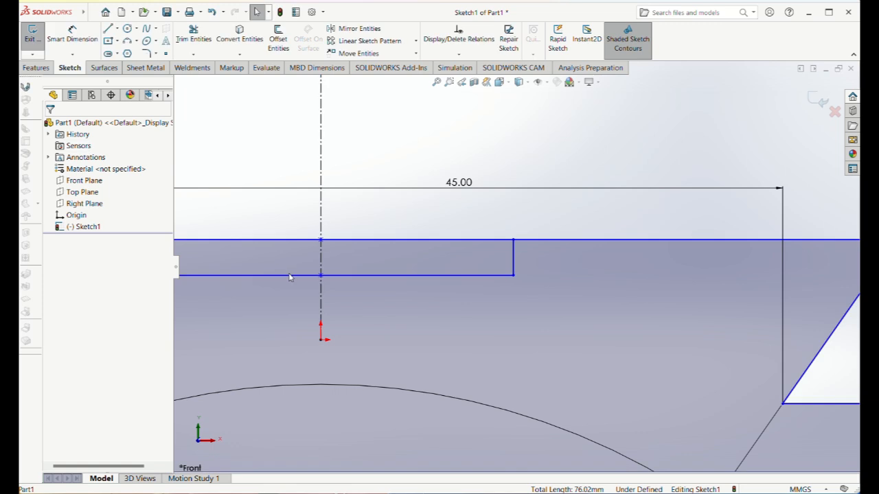
key("f")
left_click(382, 28)
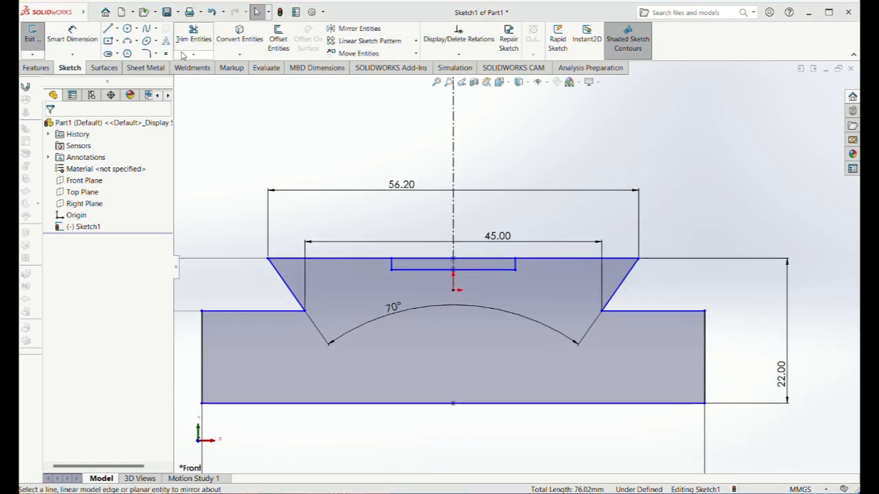
Dimension the recess's floor line and set its width to 28.2 mm.
left_click(73, 35)
left_click(441, 270)
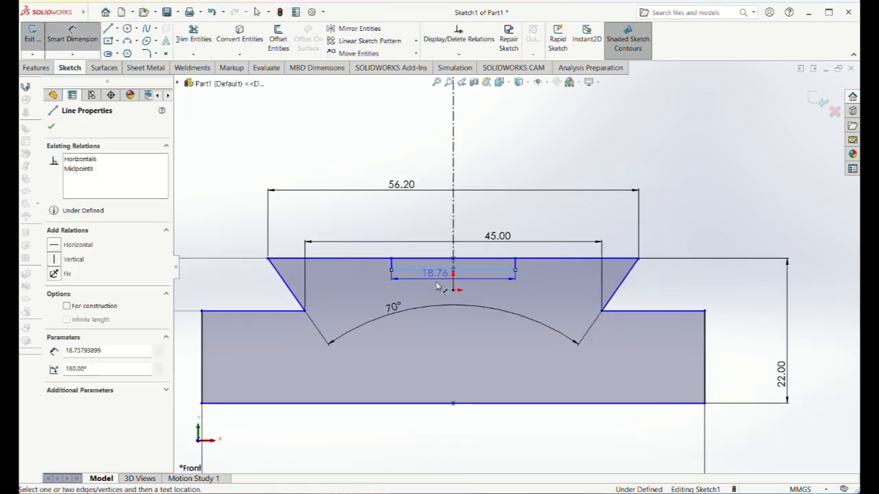
left_click(438, 288)
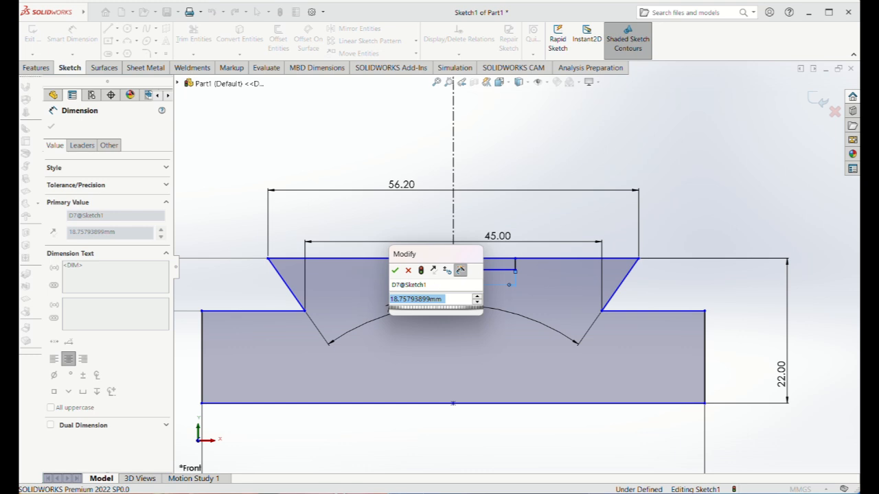
type("28.2")
key("Return")
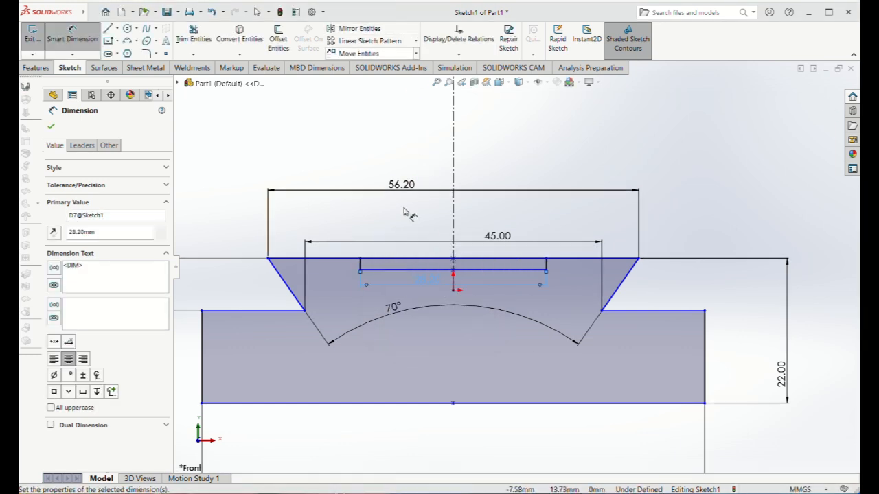
Dimension the vertical distance between the recess floor and the base's bottom edge and set it to 21.5 mm.
left_click(424, 274)
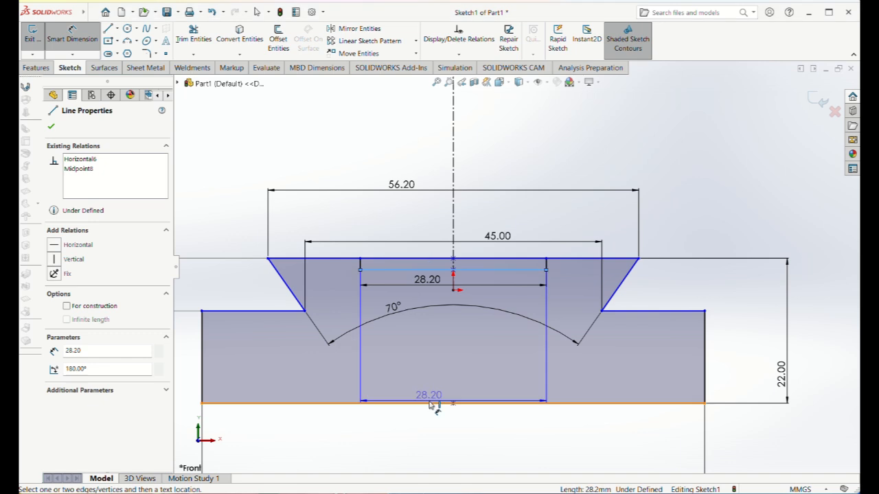
left_click(429, 405)
left_click(751, 381)
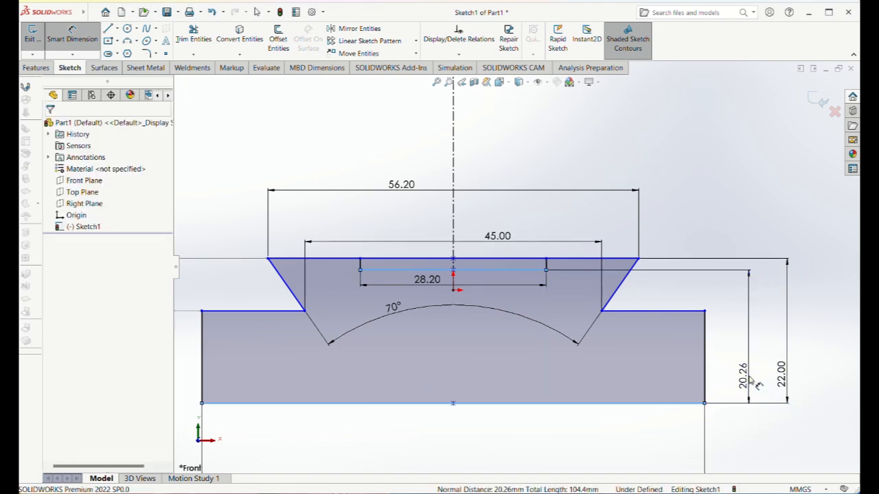
type("21.5")
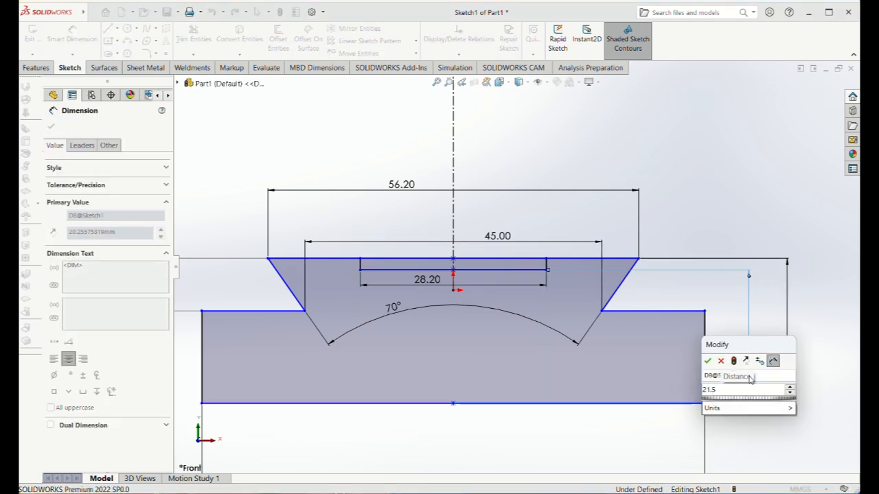
key("Return")
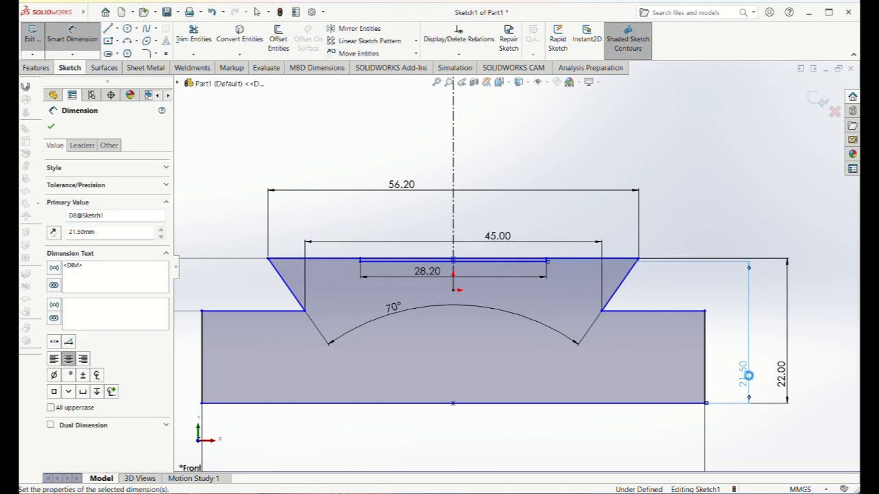
left_click(51, 127)
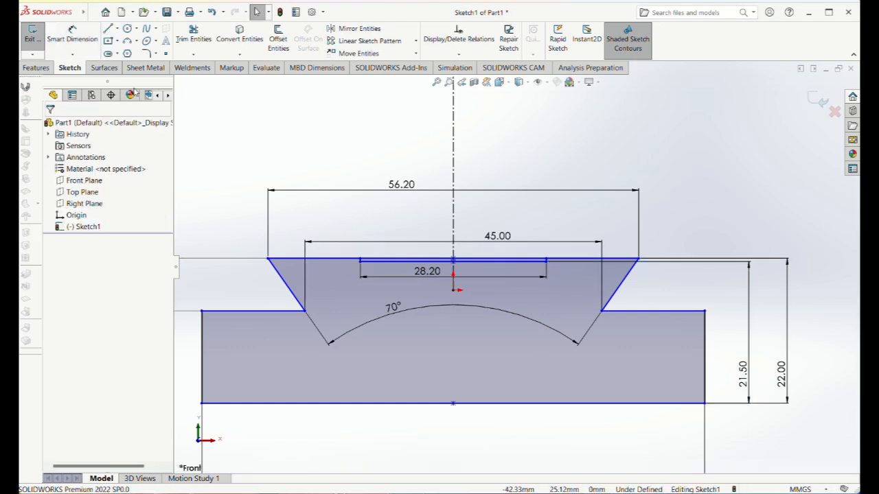
Trim away both halves of the dovetail's top edge that span the recess opening.
left_click(193, 34)
scroll(471, 265, "down", 4)
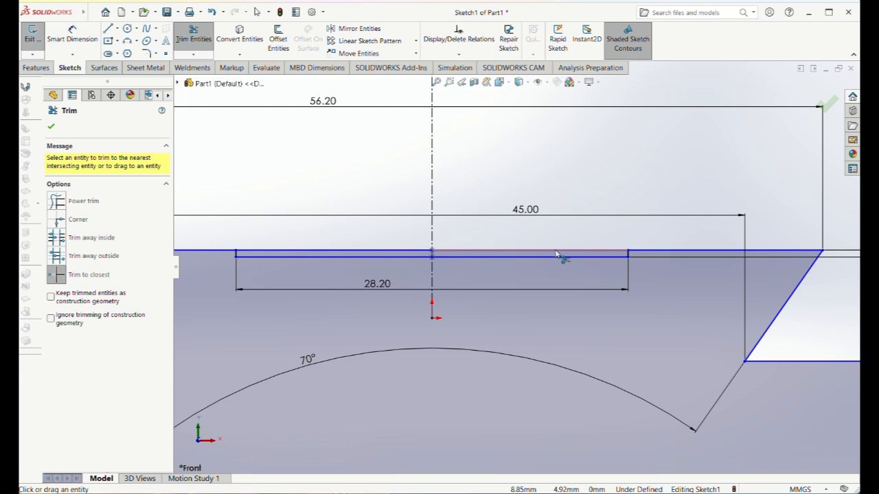
left_click(557, 254)
left_click(499, 272)
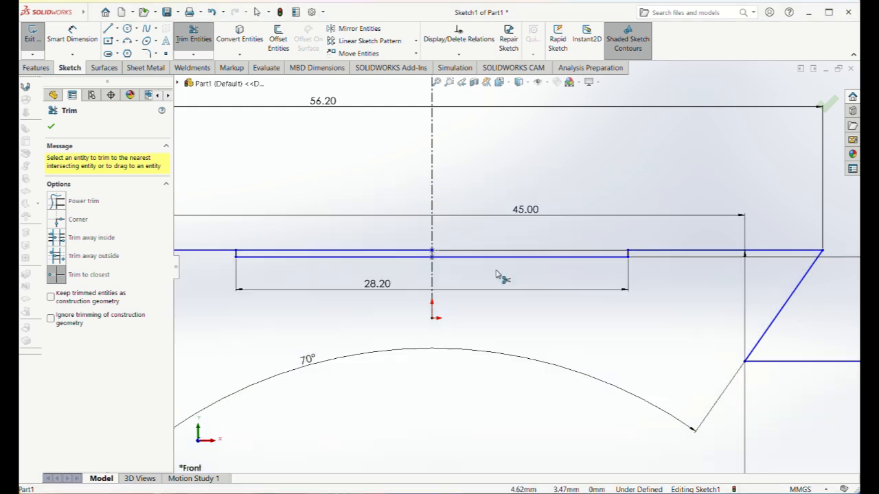
left_click(407, 252)
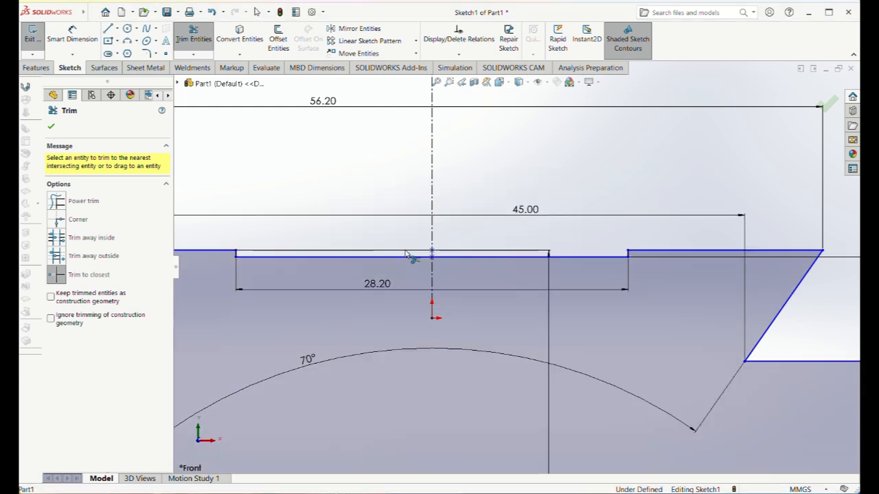
key("f")
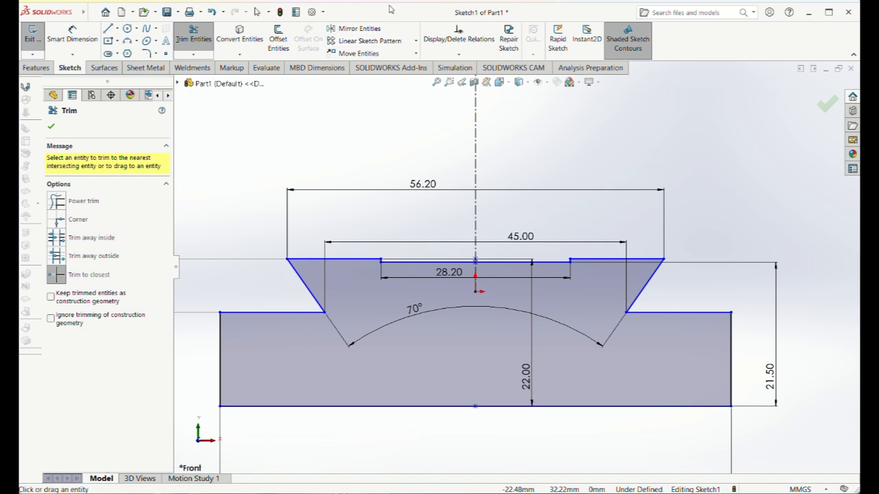
key("Escape")
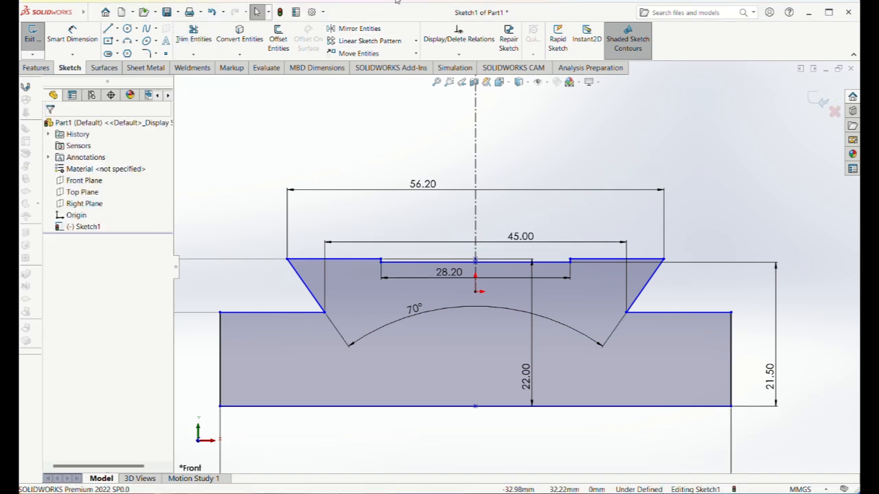
Fit the whole dovetail profile in view and exit the sketch, keeping its changes.
scroll(690, 182, "up", 3)
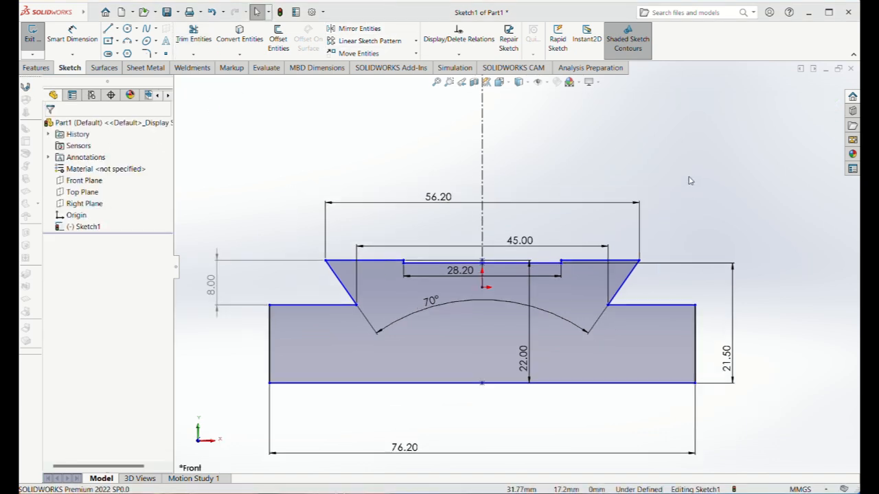
scroll(690, 181, "down", 6)
scroll(690, 181, "up", 5)
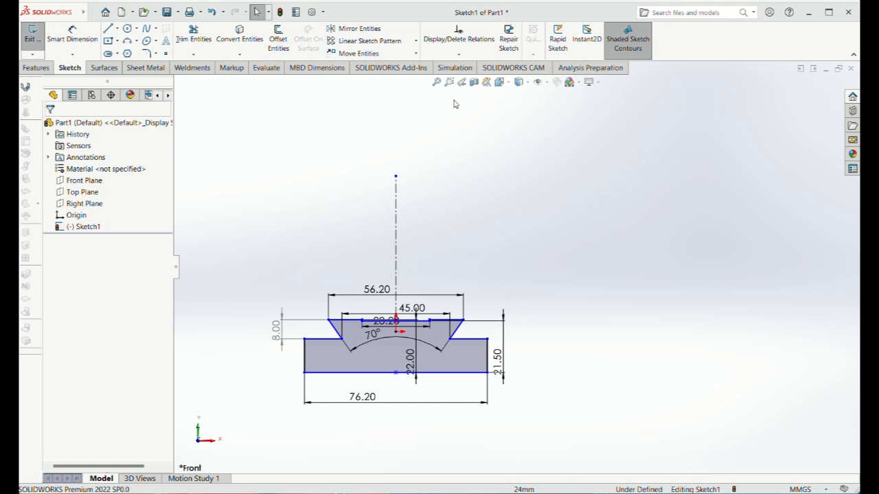
left_click(436, 82)
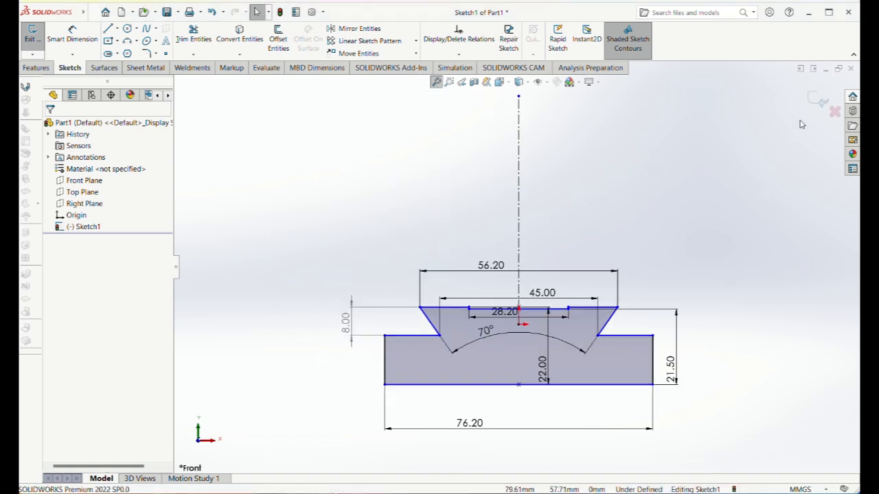
left_click(817, 101)
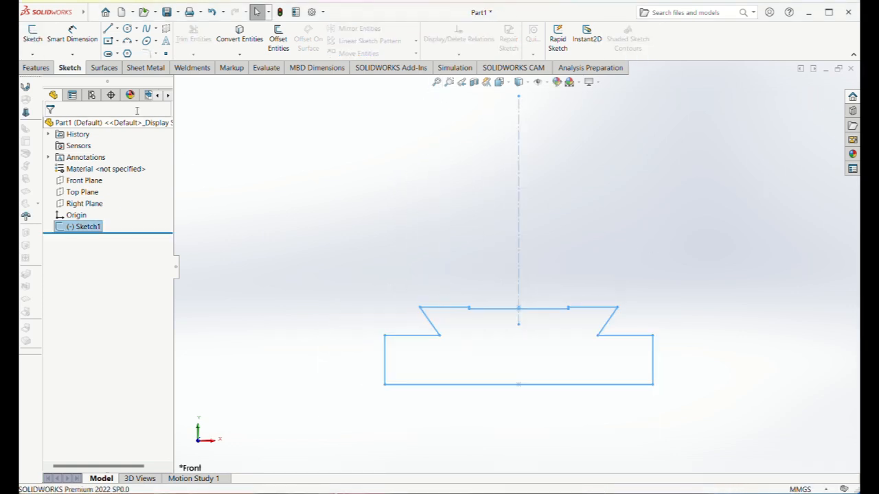
Extrude the dovetail profile as a solid boss to a blind depth of 127 mm.
left_click(36, 67)
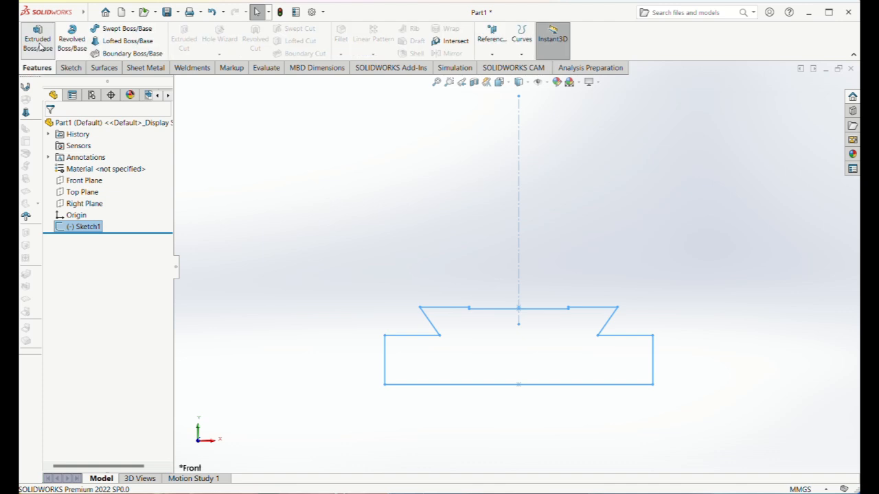
left_click(38, 34)
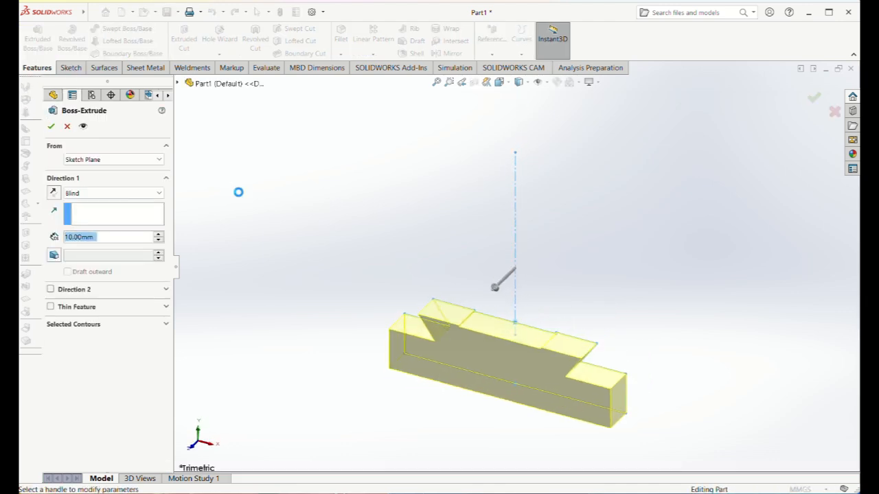
type("127")
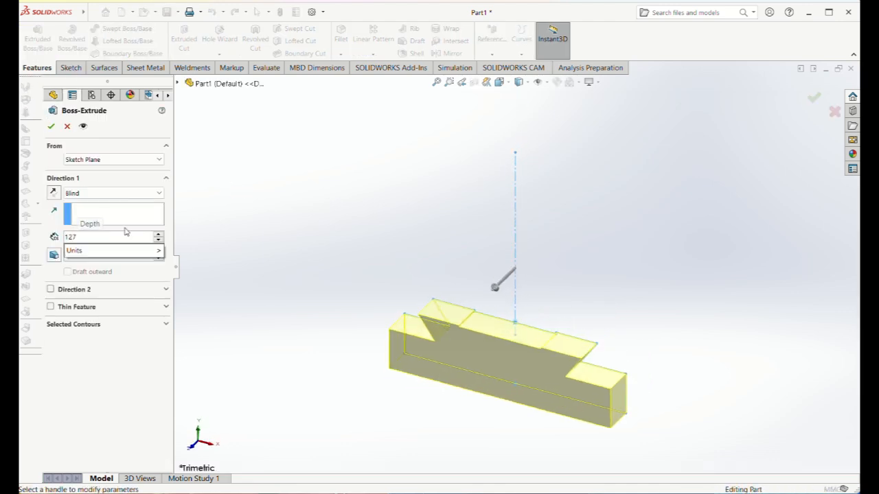
key("Return")
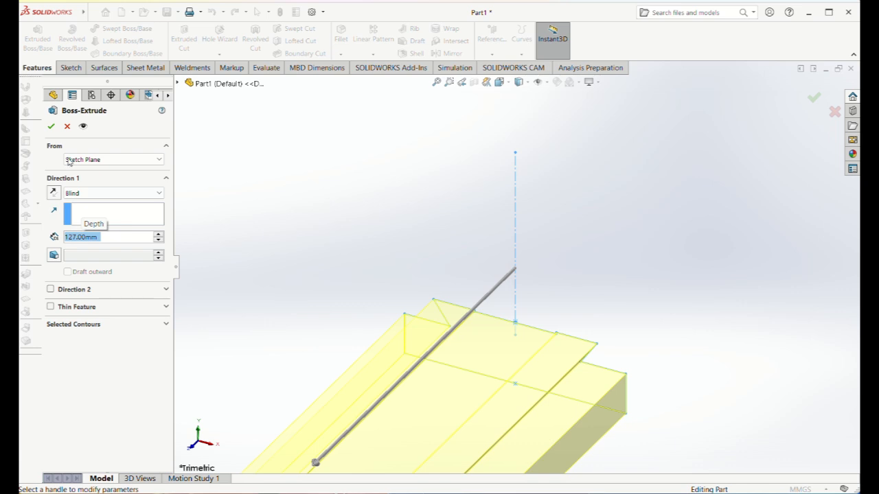
left_click(50, 127)
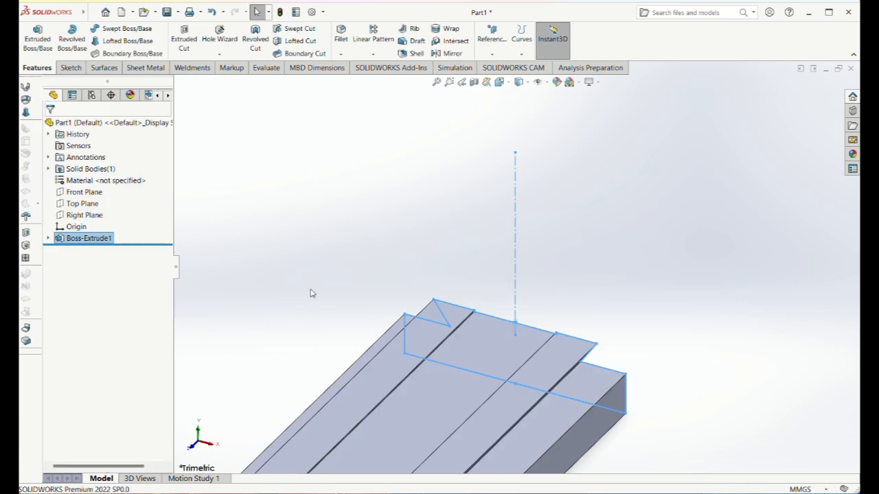
left_click(310, 294)
Start a new sketch on the base's large flat face opposite the dovetail.
key("f")
middle_click_drag(357, 391, 520, 442)
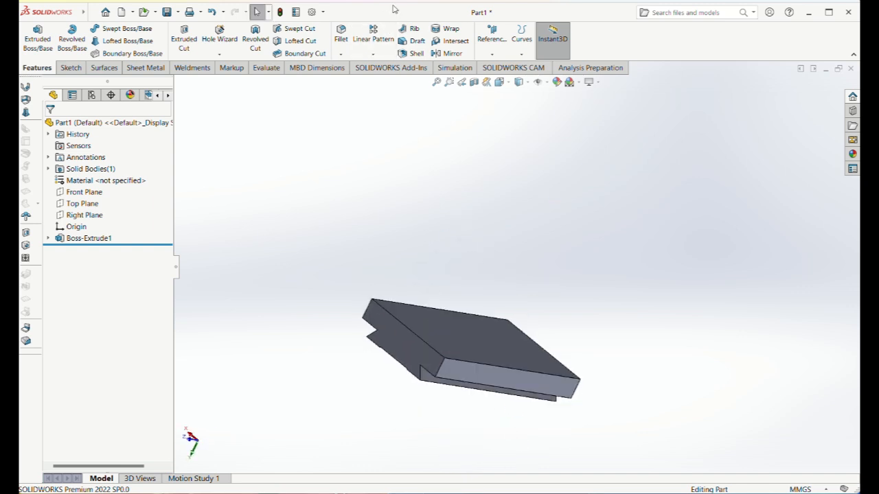
left_click(507, 352)
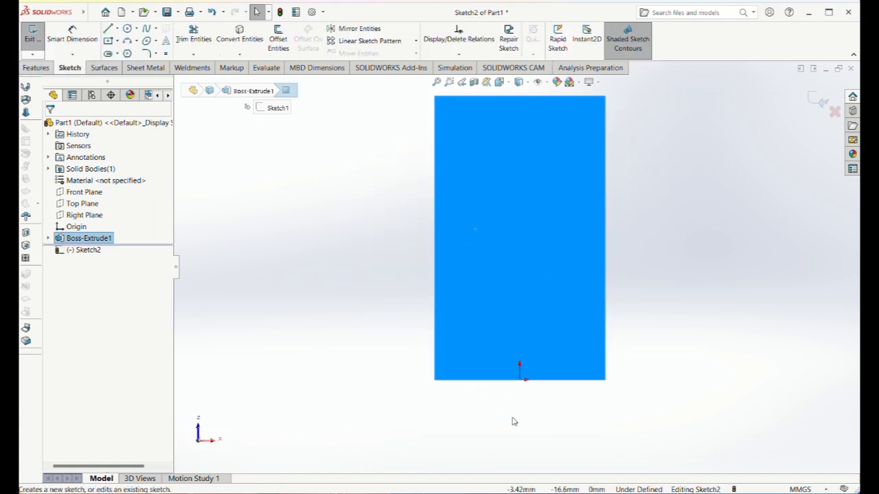
left_click(513, 422)
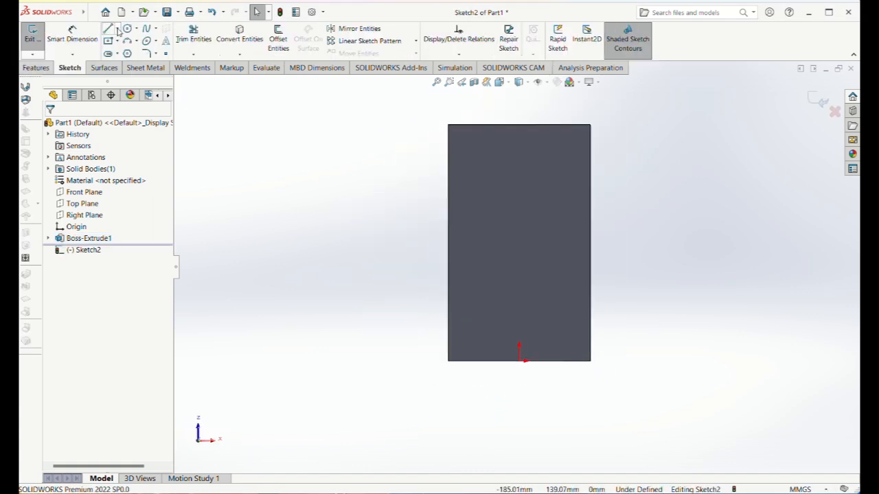
Draw two diagonal centerlines joining the opposite corners of the rectangular face.
left_click(117, 29)
left_click(122, 53)
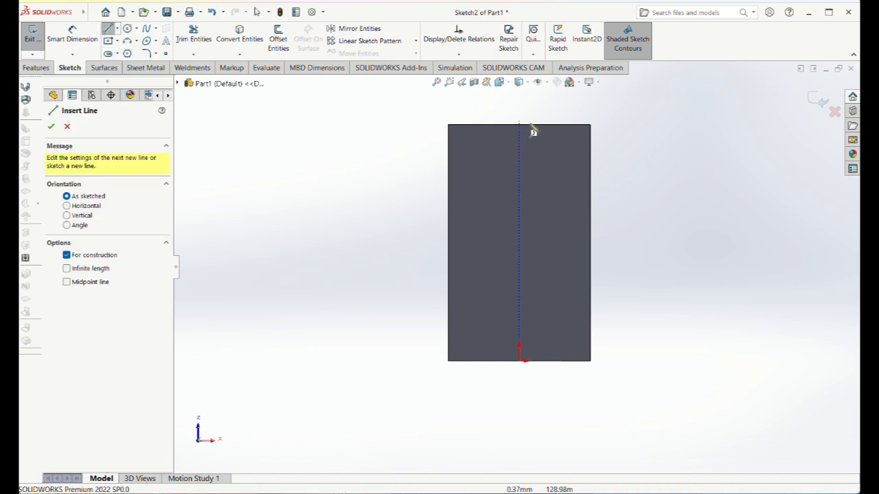
left_click(589, 126)
left_click(449, 360)
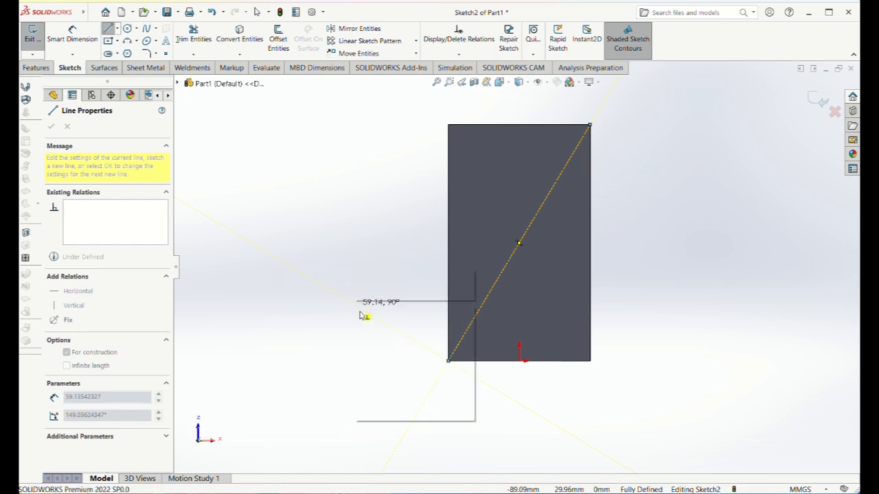
key("Escape")
left_click(117, 29)
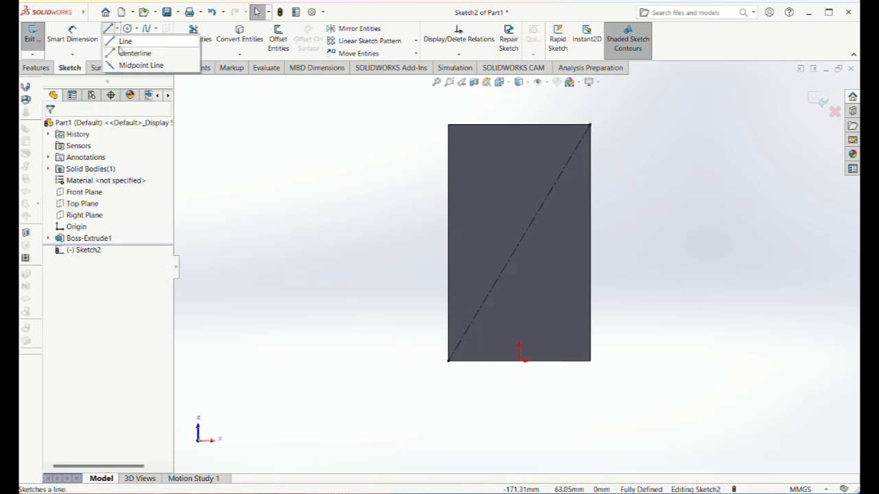
left_click(130, 51)
left_click_drag(448, 125, 594, 367)
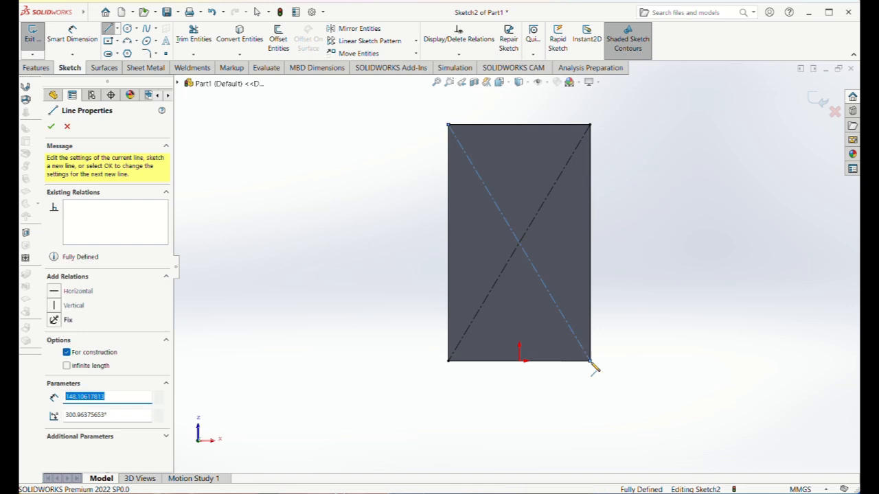
right_click(377, 276)
left_click(386, 283)
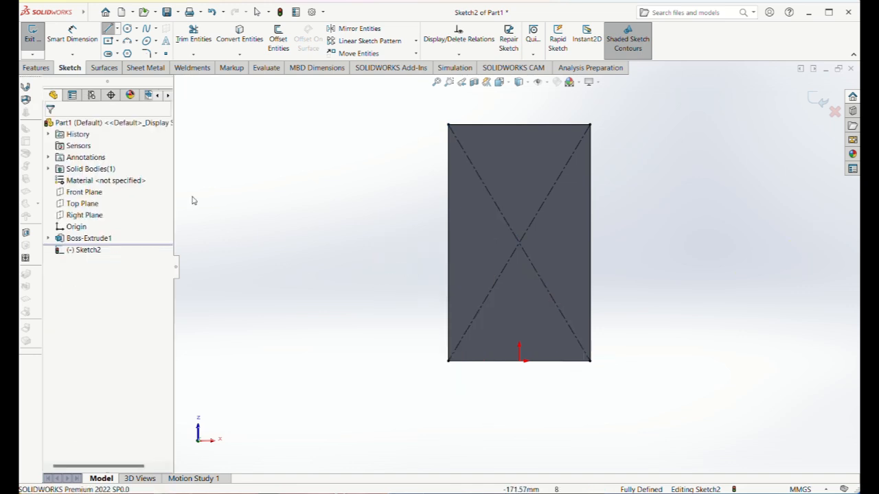
Sketch a center rectangle about 35 mm wide and 21 mm high, centred where the two diagonals cross.
left_click(108, 41)
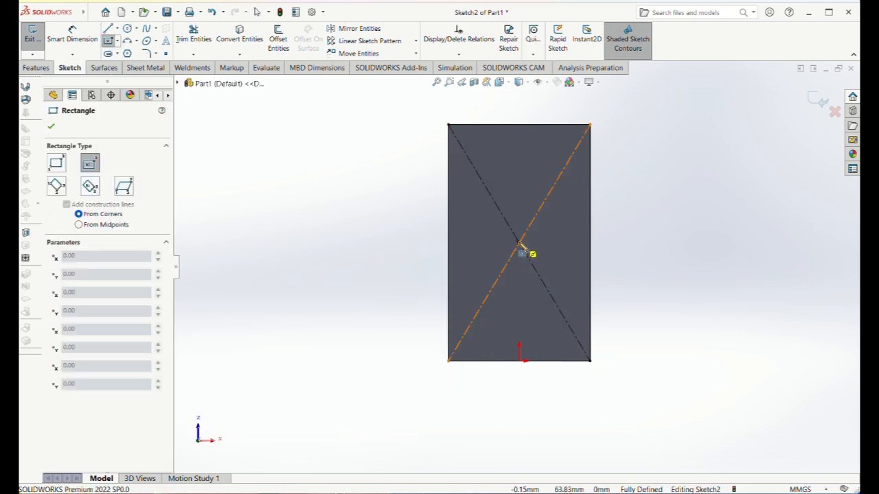
left_click(519, 244)
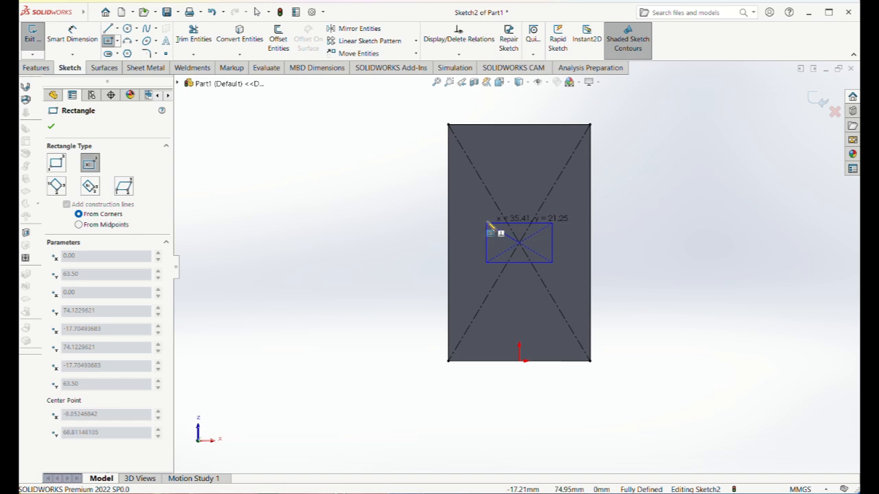
left_click(486, 224)
Dimension the rectangle's horizontal edge and set its width to 25.4 mm.
left_click(72, 33)
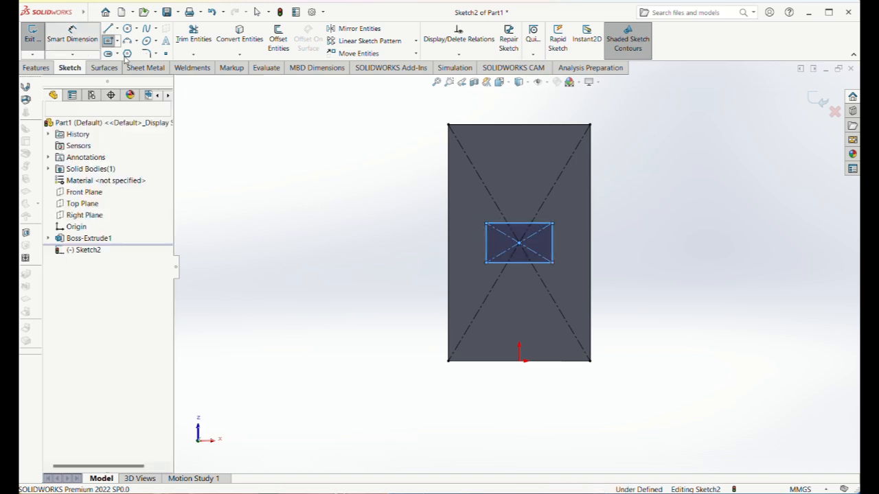
left_click(523, 224)
left_click(518, 202)
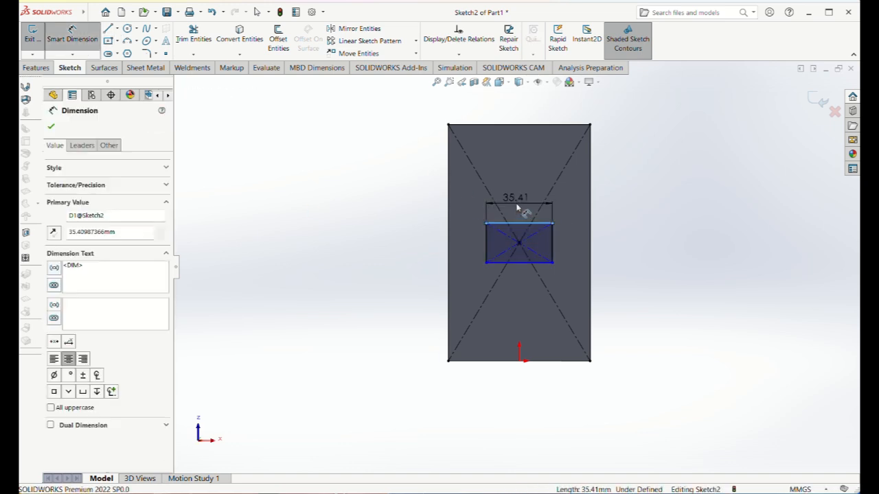
type("25.4")
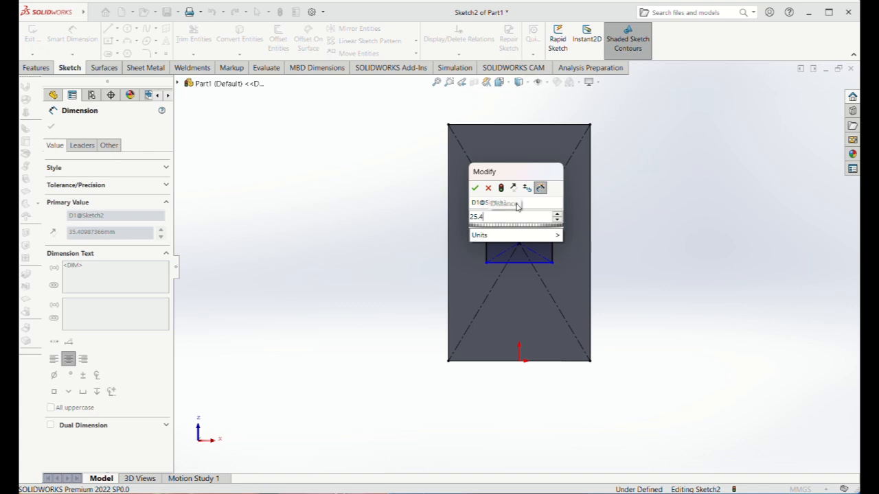
key("Return")
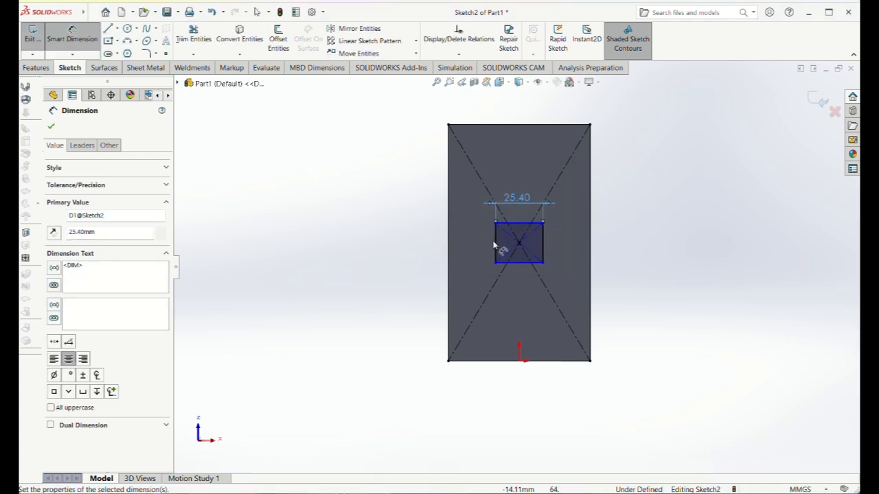
Dimension the rectangle's vertical edge and set its height to 25.4 mm.
left_click(498, 244)
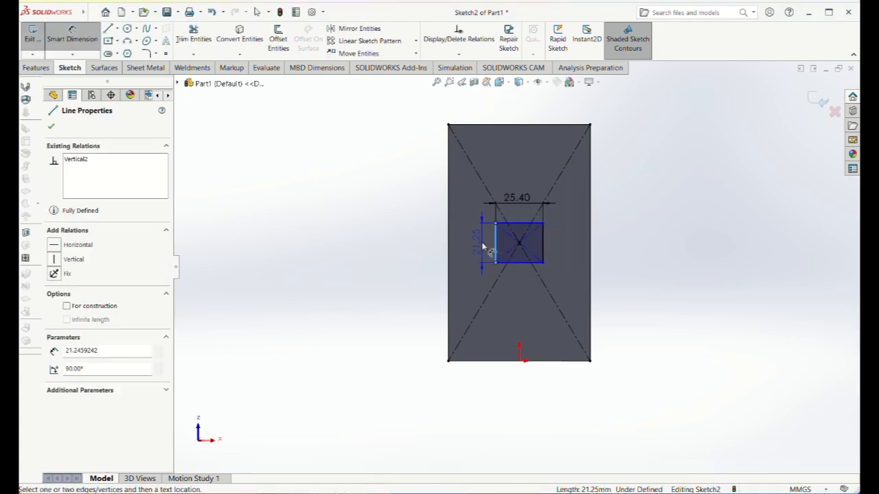
left_click(482, 244)
type("50.8")
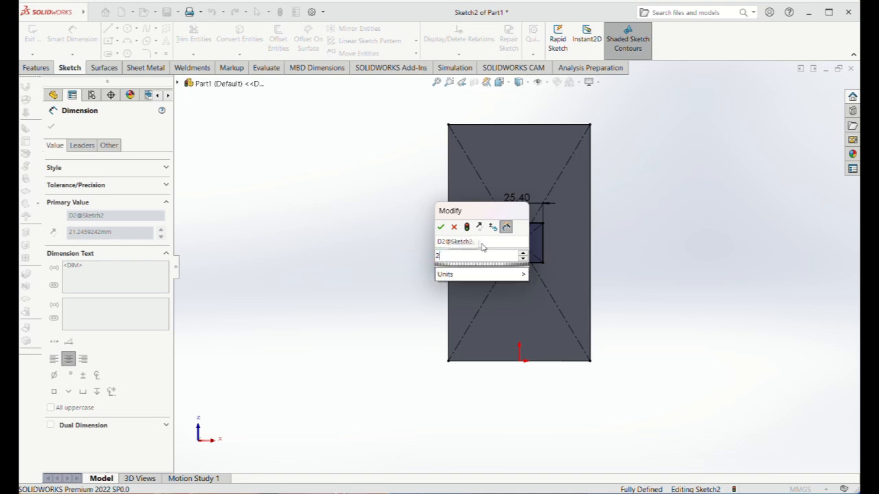
key("Return")
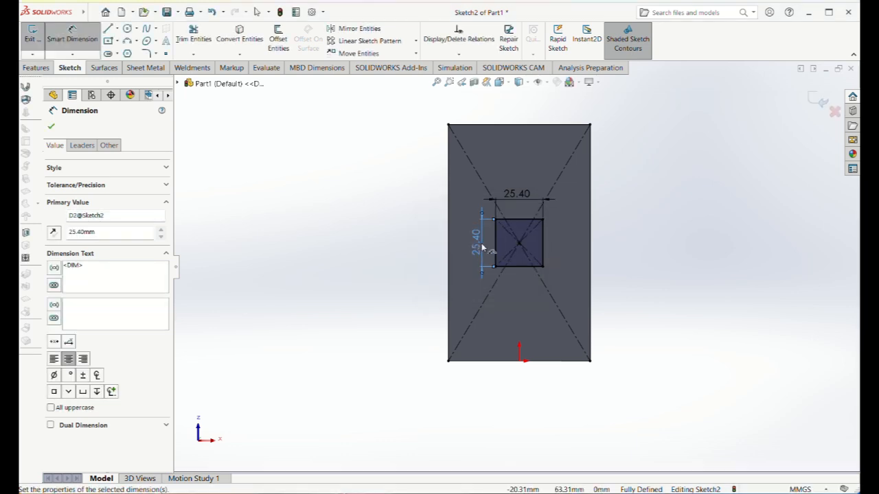
left_click(53, 125)
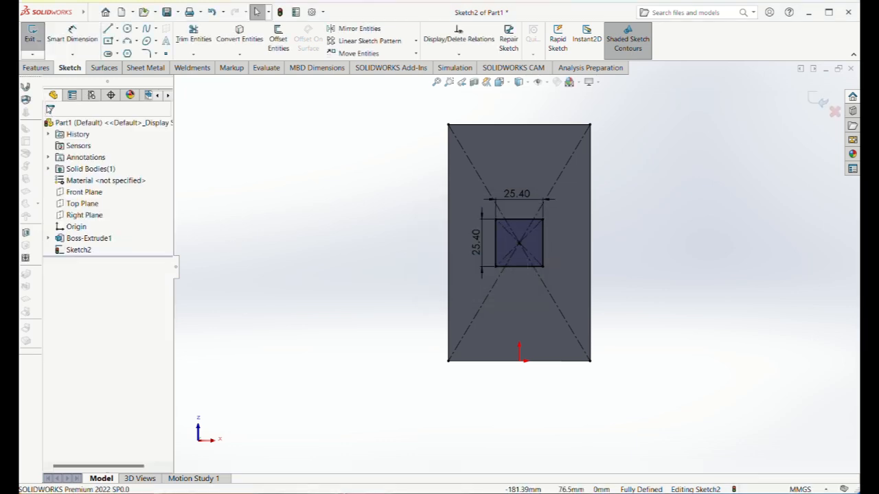
Extrude the central square 125 mm away from the base as a post merged with the body.
left_click(36, 68)
left_click(38, 38)
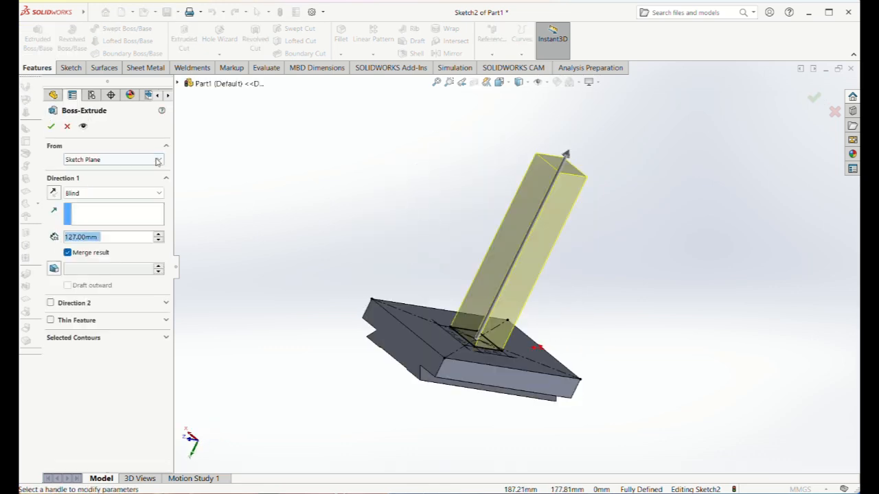
type("125")
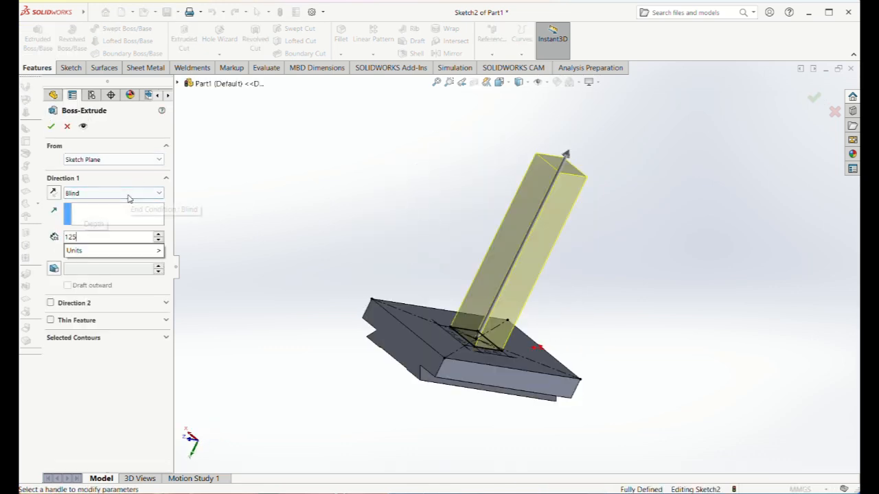
key("Return")
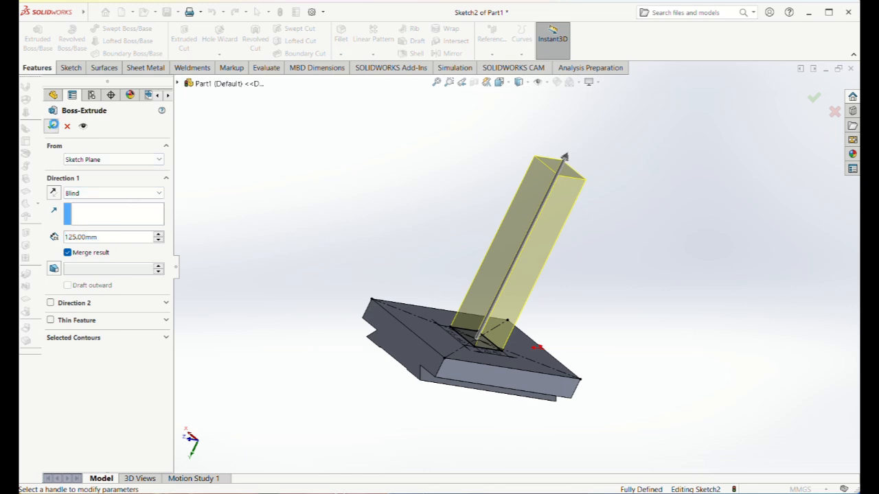
left_click(51, 126)
left_click(279, 215)
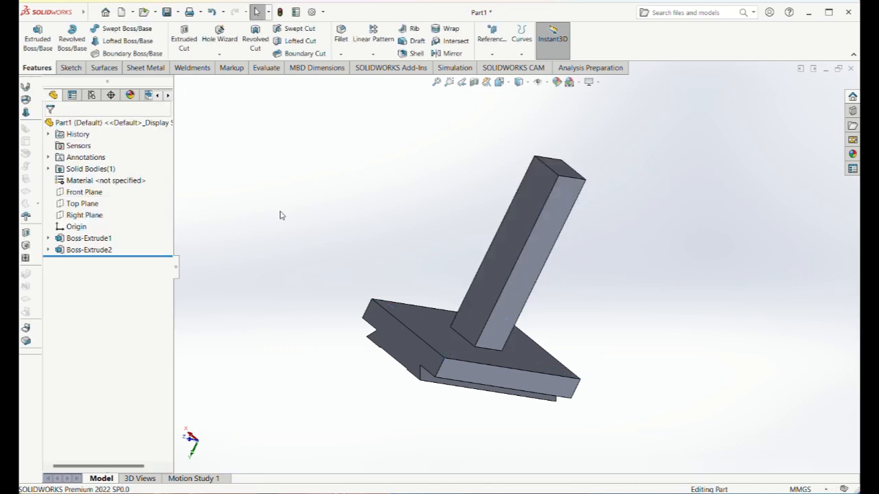
Fillet the four edges where the square post meets the base with a 6 mm symmetric radius.
left_click(341, 40)
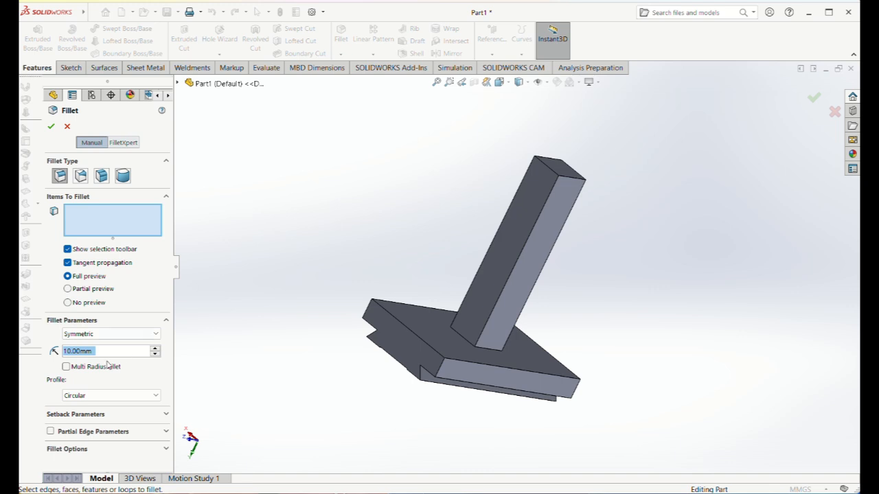
type("6")
key("Return")
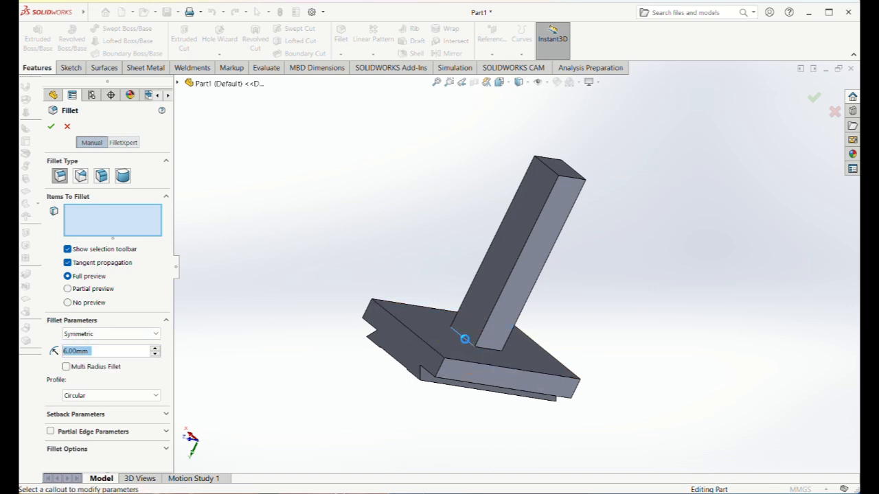
left_click(464, 339)
left_click(489, 352)
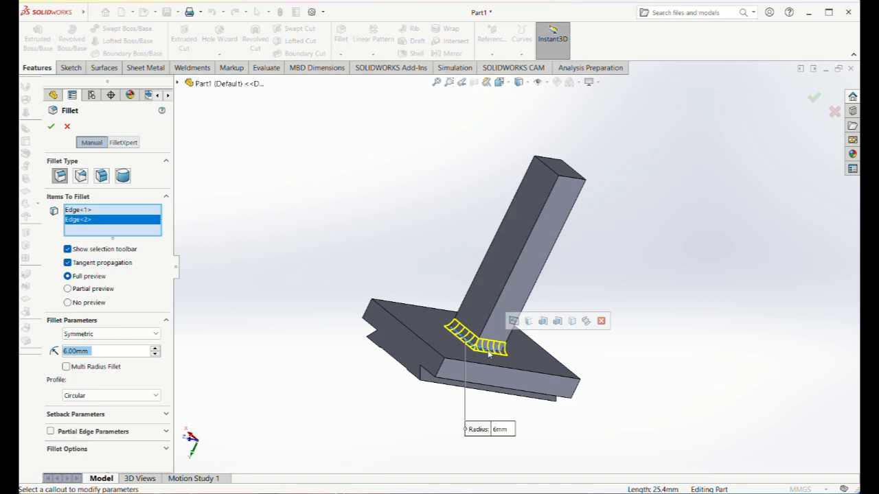
middle_click_drag(631, 362, 547, 382)
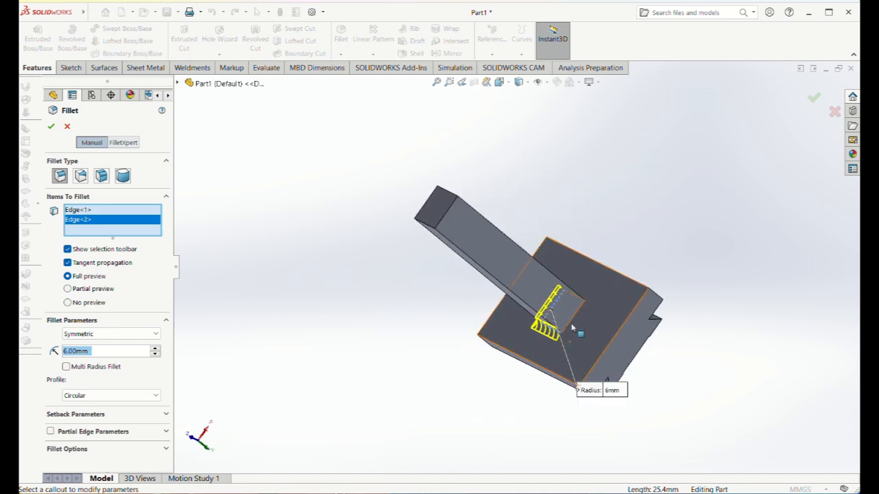
left_click(630, 324)
middle_click_drag(698, 251, 618, 284)
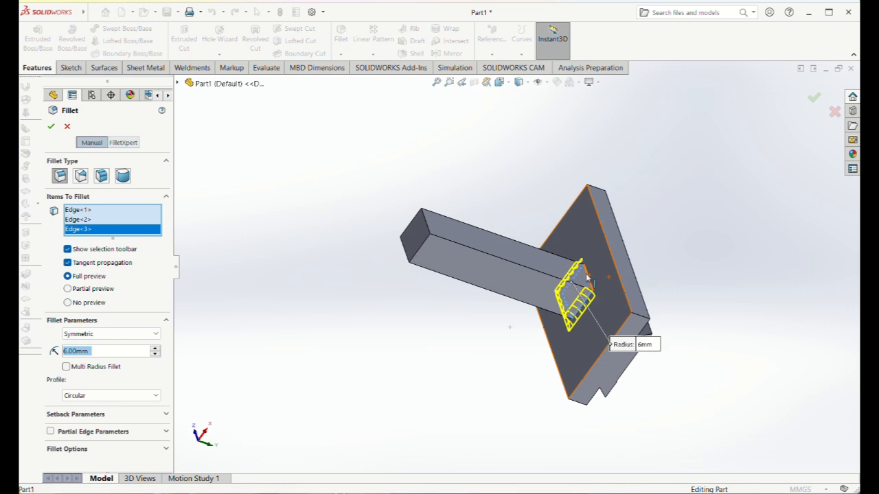
left_click(587, 276)
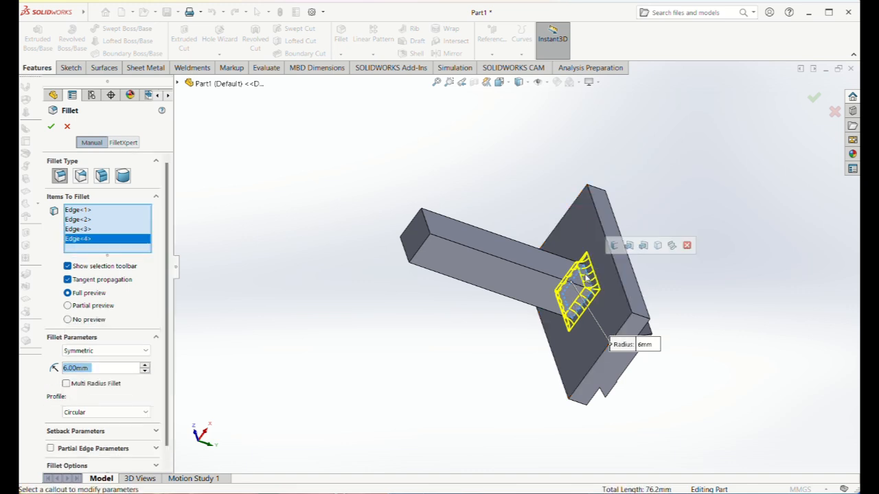
left_click(50, 128)
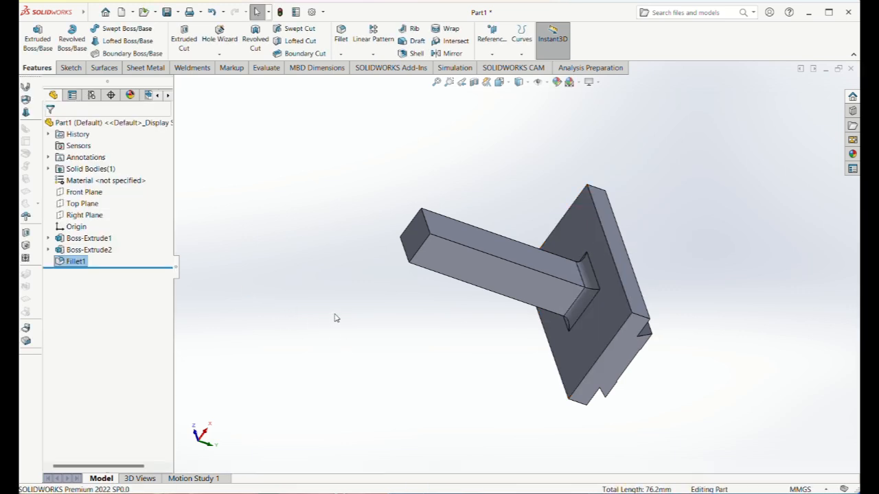